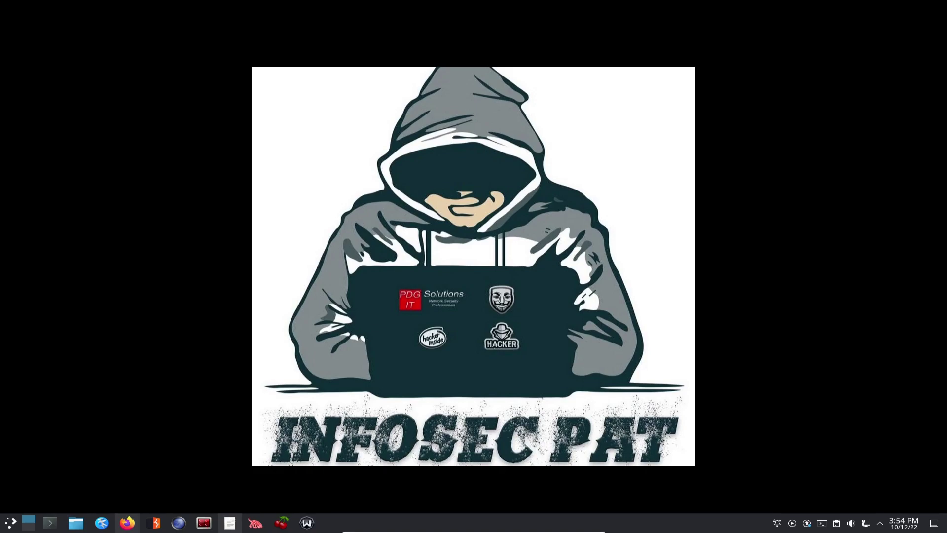
Step: Bring the KWrite note to the front and enlarge its text two zoom levels
{"action": "left_click", "coordinate": [230, 523]}
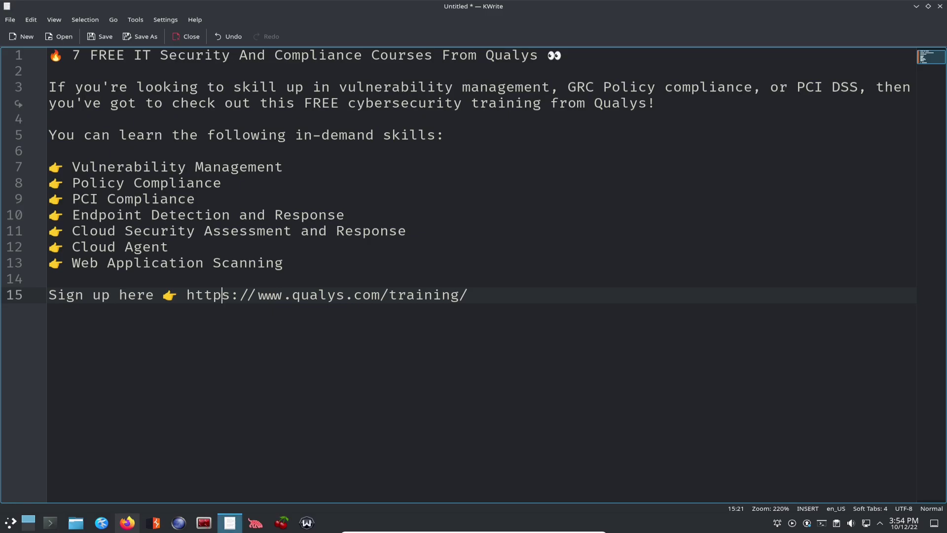
{"action": "key", "text": "ctrl+plus"}
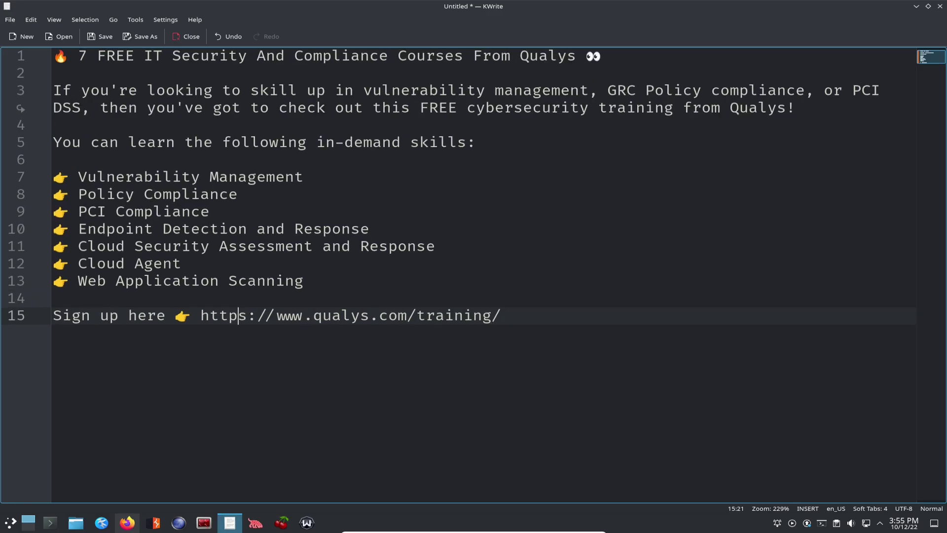
{"action": "key", "text": "ctrl+plus"}
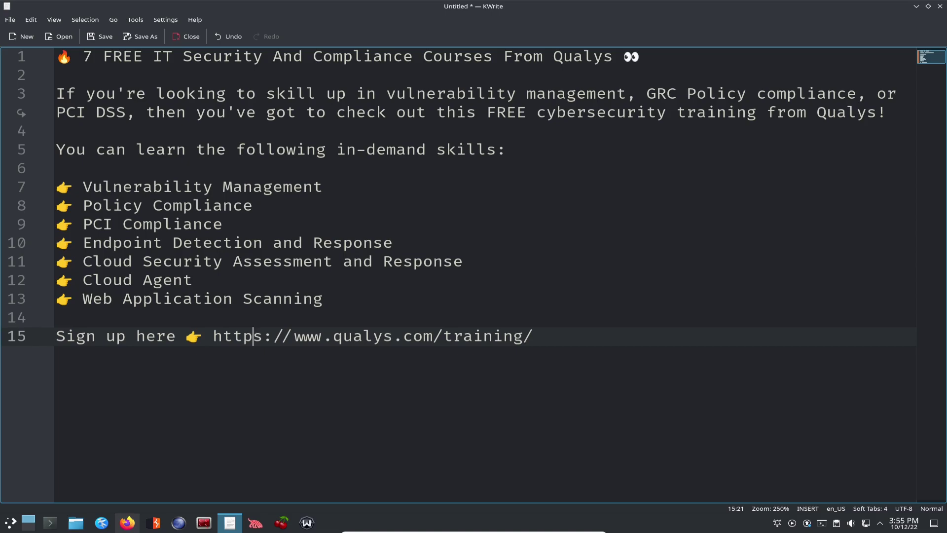
Step: Highlight the free-courses title line, then the Web Application Scanning entry in the list
{"action": "left_click_drag", "start_coordinate": [82, 56], "coordinate": [56, 75]}
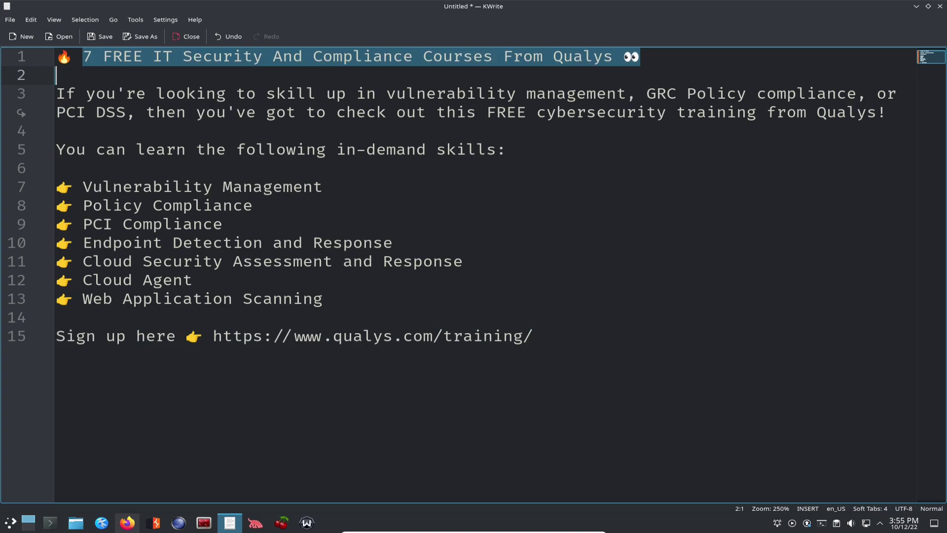
{"action": "left_click", "coordinate": [224, 224]}
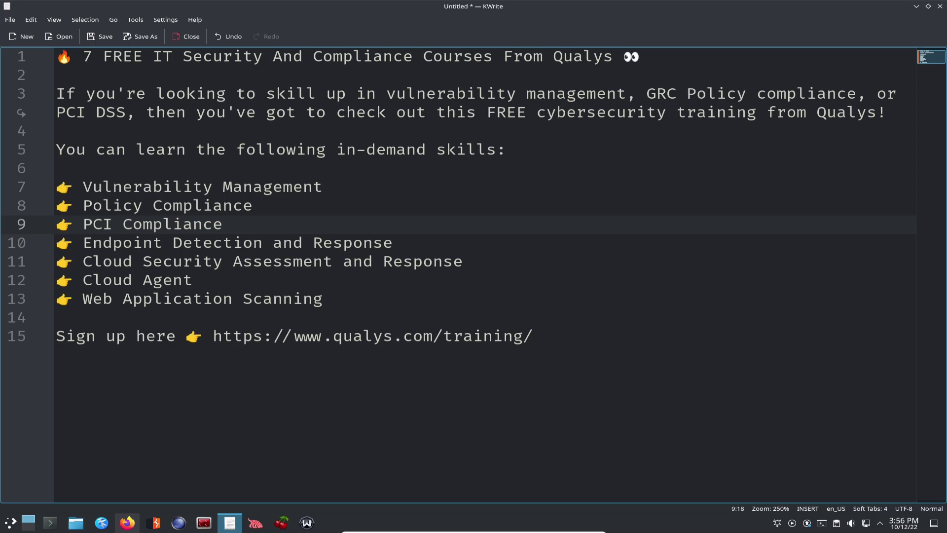
{"action": "key", "text": "Down"}
{"action": "key", "text": "Down"}
{"action": "key", "text": "Down"}
{"action": "key", "text": "Down"}
{"action": "key", "text": "End"}
{"action": "key", "text": "shift+Left"}
{"action": "key", "text": "shift+Left"}
{"action": "key", "text": "shift+Left"}
{"action": "key", "text": "shift+Left"}
{"action": "key", "text": "shift+Left"}
{"action": "key", "text": "shift+Left"}
{"action": "key", "text": "shift+Left"}
{"action": "key", "text": "shift+Left"}
{"action": "key", "text": "shift+Left"}
{"action": "key", "text": "shift+Left"}
{"action": "key", "text": "shift+Left"}
{"action": "key", "text": "shift+Left"}
{"action": "key", "text": "shift+Left"}
{"action": "key", "text": "shift+Left"}
{"action": "key", "text": "shift+Left"}
{"action": "key", "text": "shift+Left"}
{"action": "key", "text": "shift+Left"}
{"action": "key", "text": "shift+Left"}
{"action": "key", "text": "shift+Left"}
{"action": "key", "text": "shift+Left"}
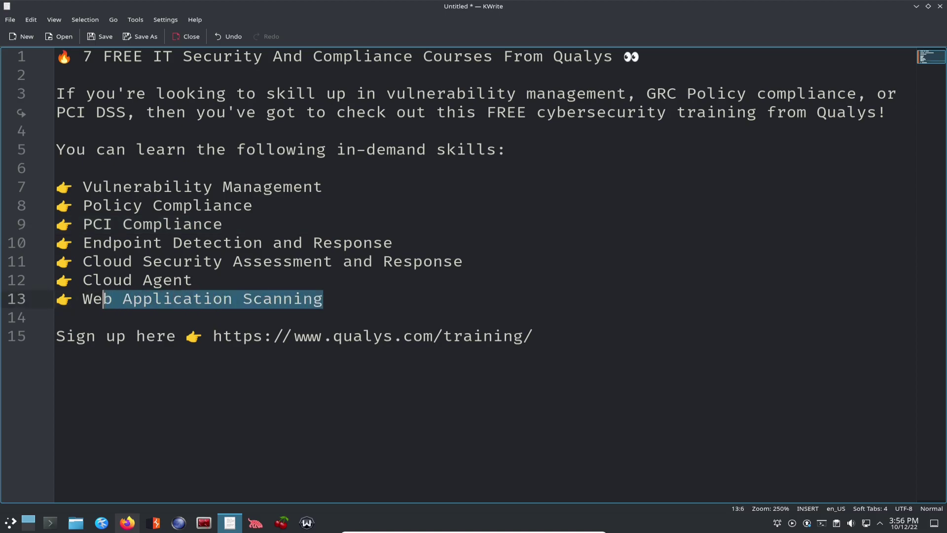
{"action": "key", "text": "Right"}
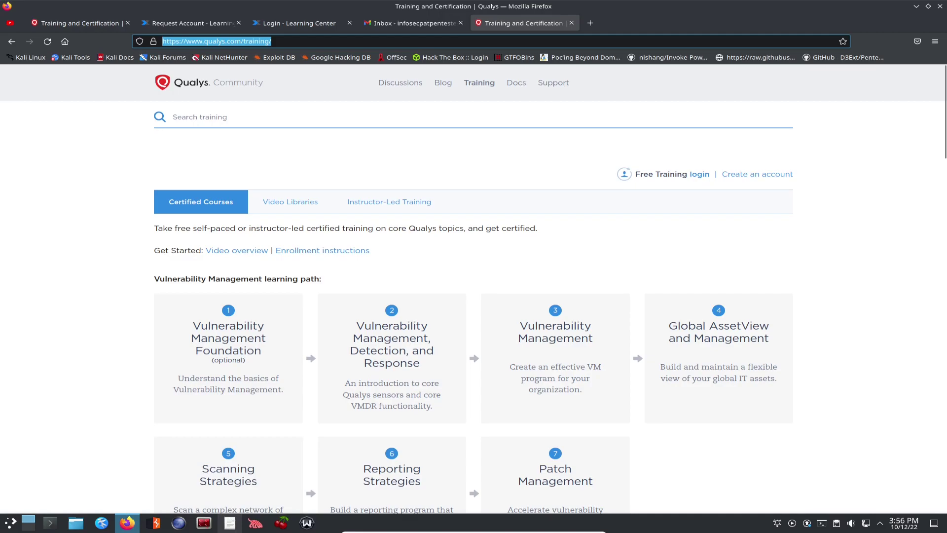
Step: Zoom the Qualys training page and scroll down through the course cards
{"action": "key", "text": "ctrl+plus"}
{"action": "key", "text": "ctrl+plus"}
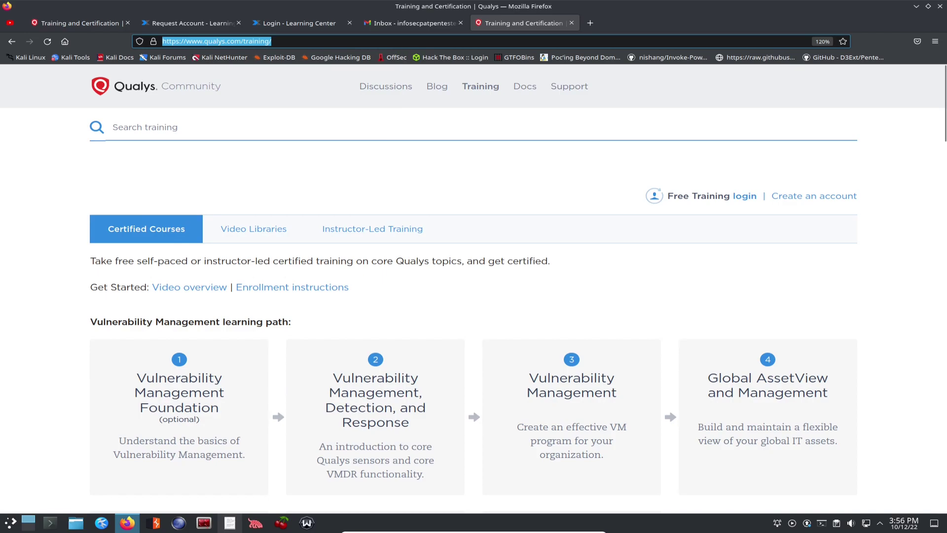
{"action": "scroll", "coordinate": [179, 375], "scroll_direction": "down", "scroll_amount": 2}
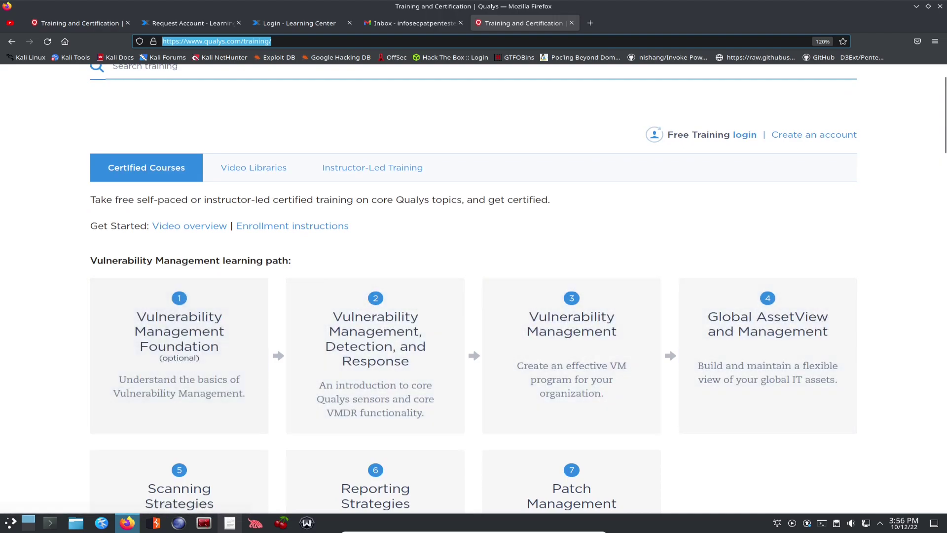
{"action": "scroll", "coordinate": [179, 271], "scroll_direction": "down", "scroll_amount": 5}
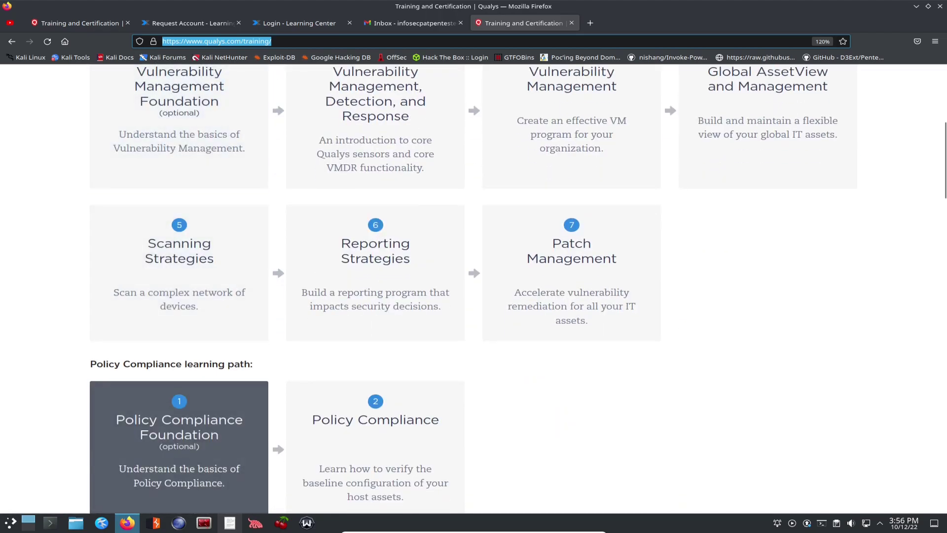
{"action": "scroll", "coordinate": [179, 346], "scroll_direction": "down", "scroll_amount": 2}
{"action": "scroll", "coordinate": [179, 444], "scroll_direction": "down", "scroll_amount": 5}
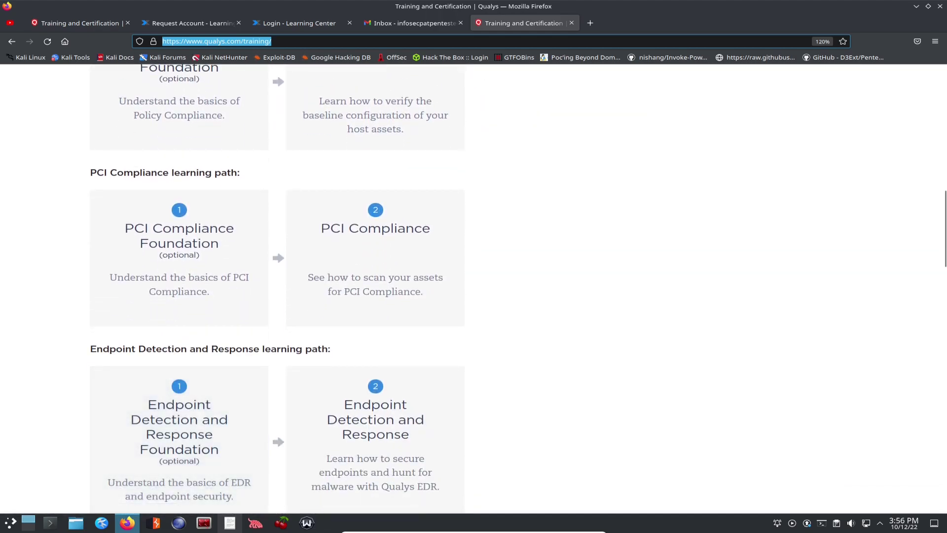
{"action": "scroll", "coordinate": [277, 289], "scroll_direction": "down", "scroll_amount": 5}
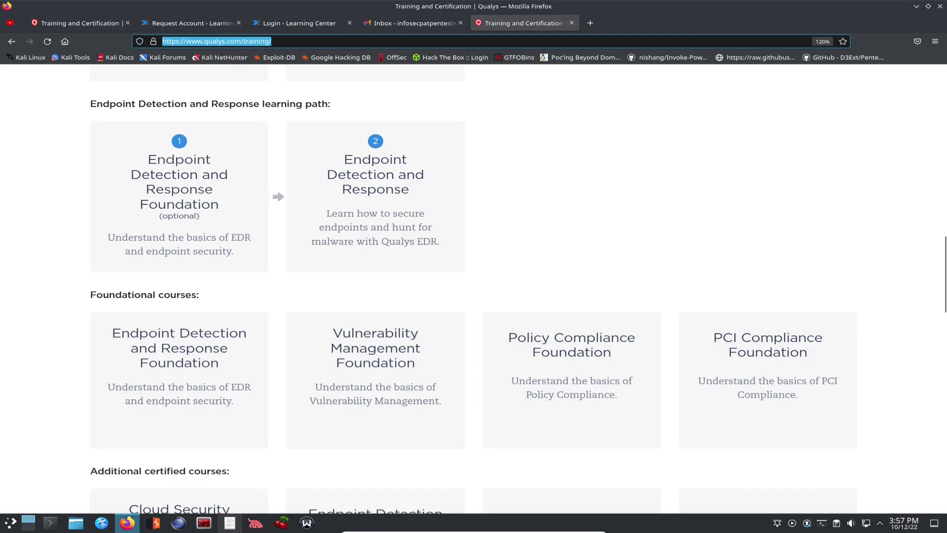
{"action": "scroll", "coordinate": [473, 289], "scroll_direction": "down", "scroll_amount": 3}
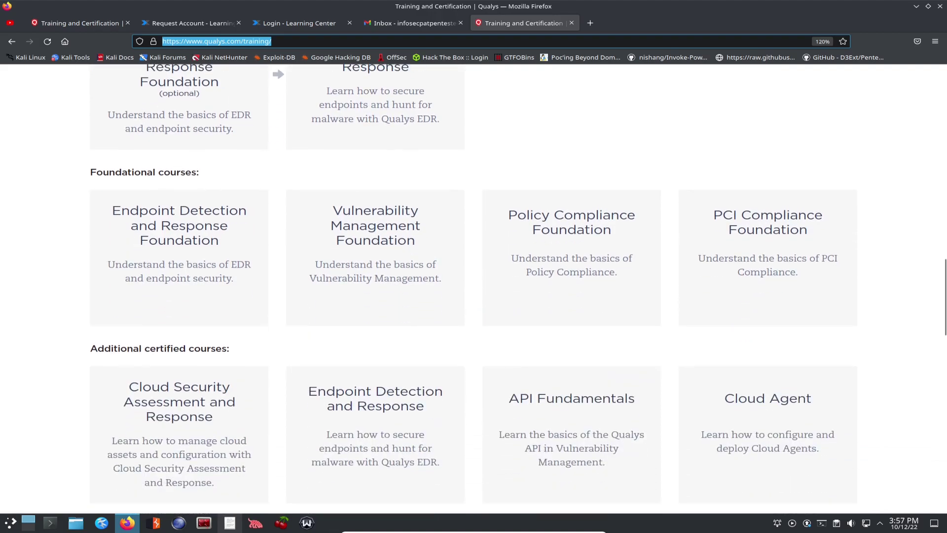
{"action": "scroll", "coordinate": [572, 222], "scroll_direction": "down", "scroll_amount": 2}
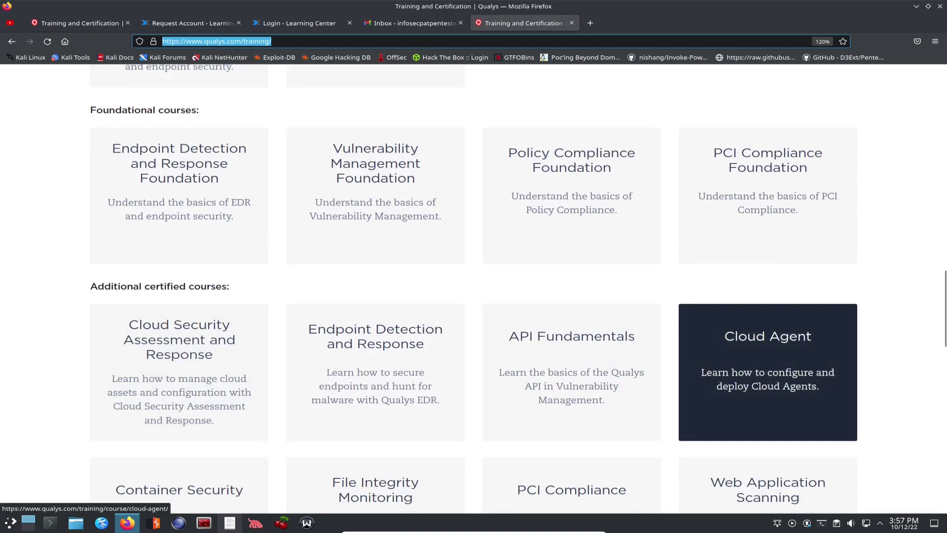
{"action": "scroll", "coordinate": [768, 385], "scroll_direction": "down", "scroll_amount": 2}
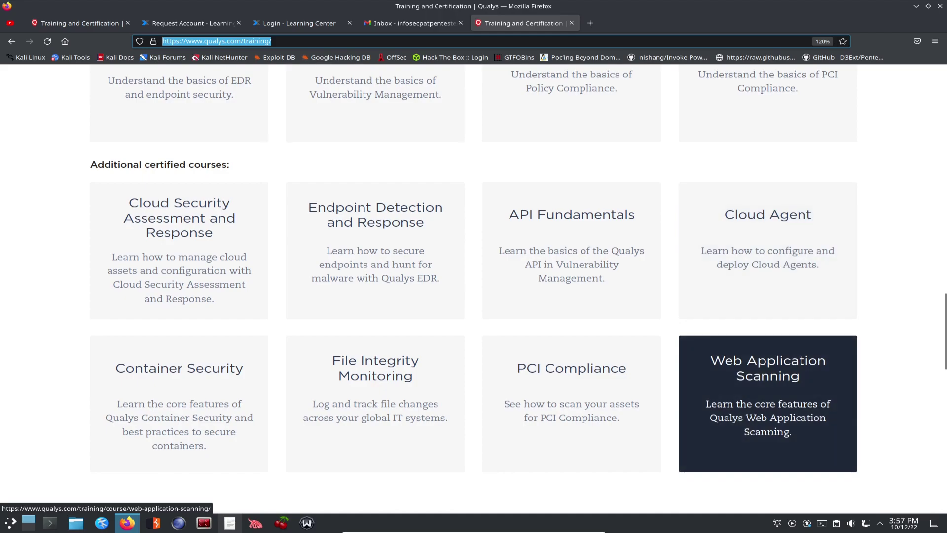
{"action": "scroll", "coordinate": [179, 281], "scroll_direction": "down", "scroll_amount": 2}
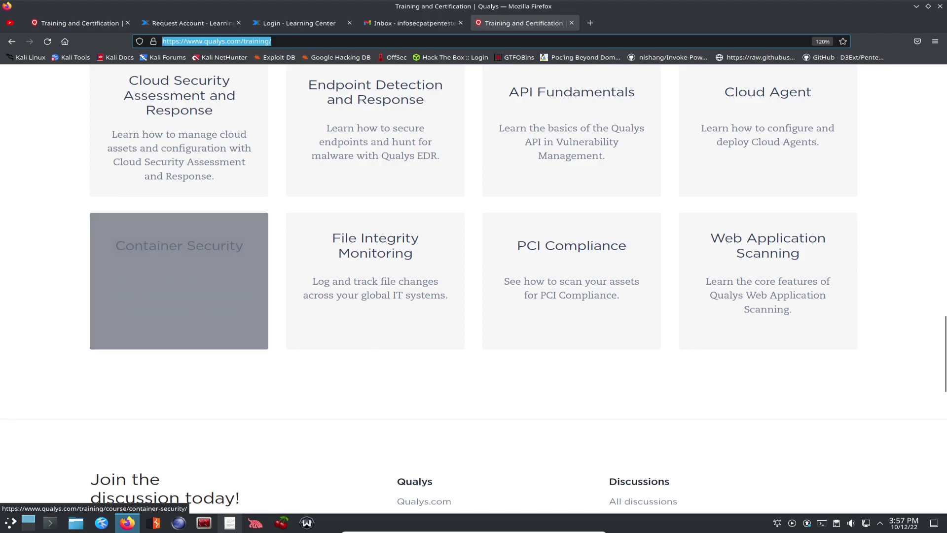
Step: Scroll back up and bring up the link options for Create an account
{"action": "scroll", "coordinate": [572, 187], "scroll_direction": "up", "scroll_amount": 1}
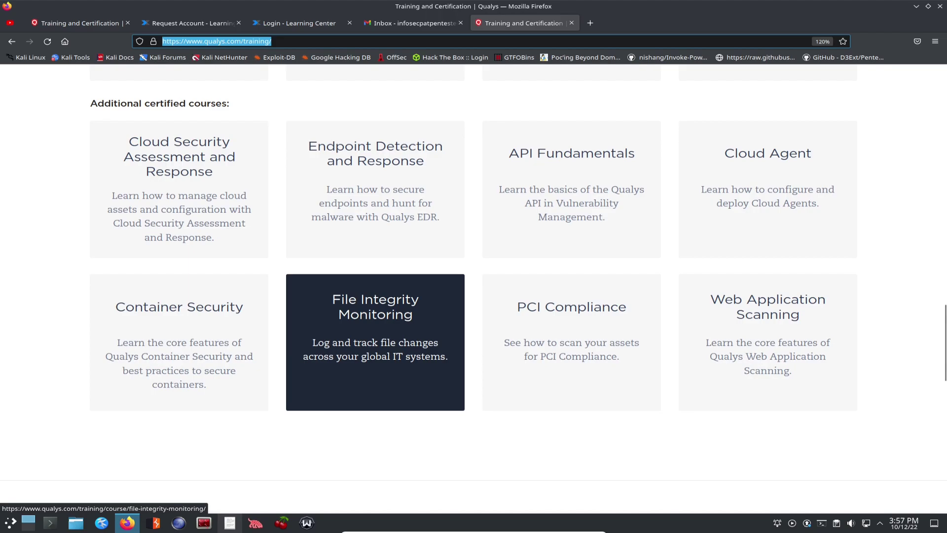
{"action": "scroll", "coordinate": [375, 341], "scroll_direction": "up", "scroll_amount": 20}
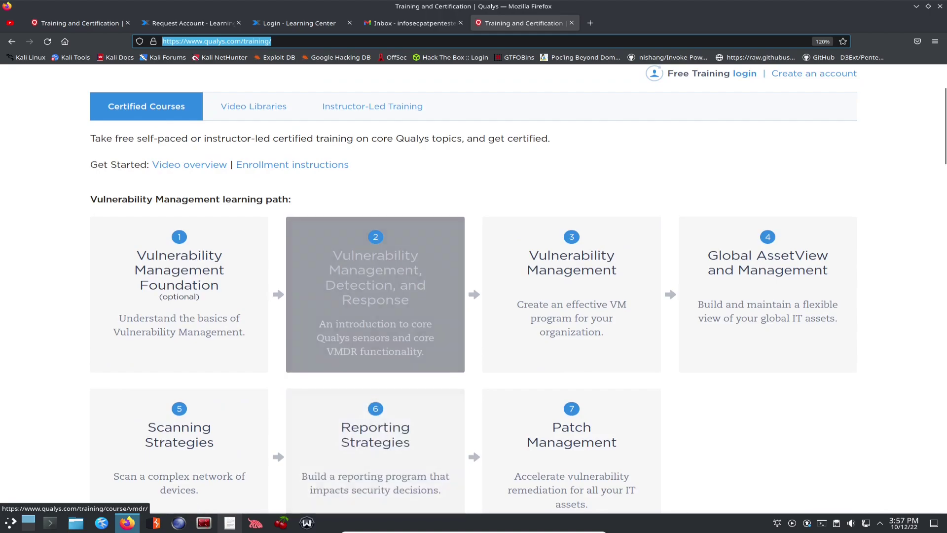
{"action": "scroll", "coordinate": [375, 356], "scroll_direction": "up", "scroll_amount": 3}
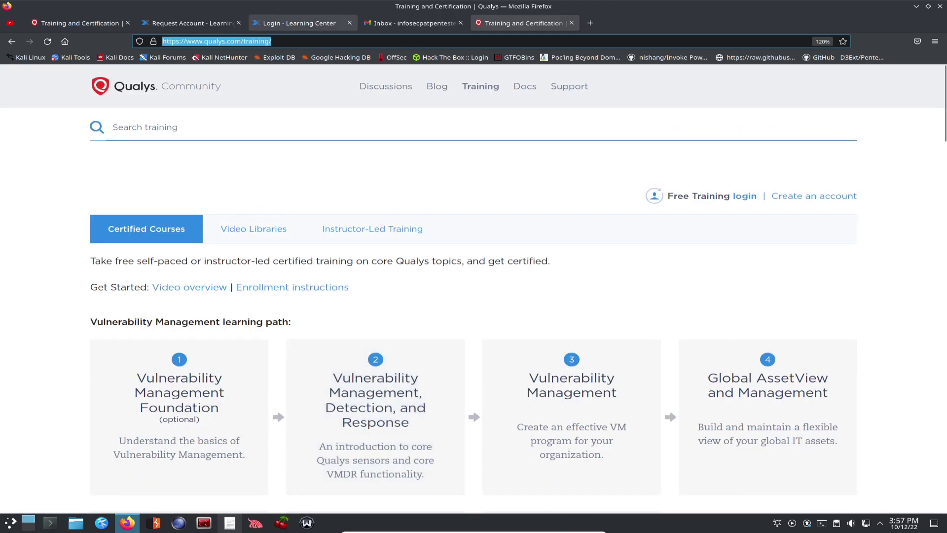
{"action": "right_click", "coordinate": [804, 196]}
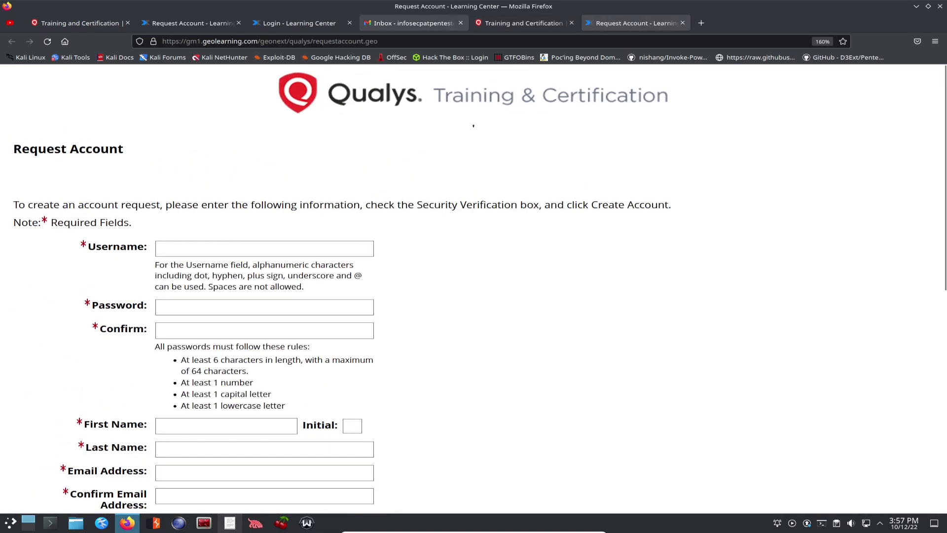
Step: Check which Google account is signed in to Gmail, then return to the request form
{"action": "left_click", "coordinate": [415, 23]}
{"action": "left_click", "coordinate": [926, 83]}
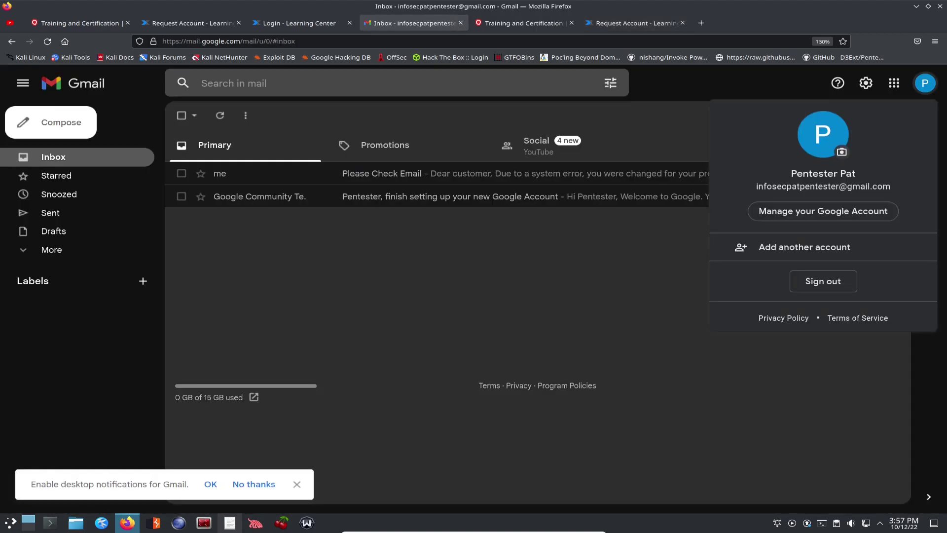
{"action": "left_click", "coordinate": [636, 24]}
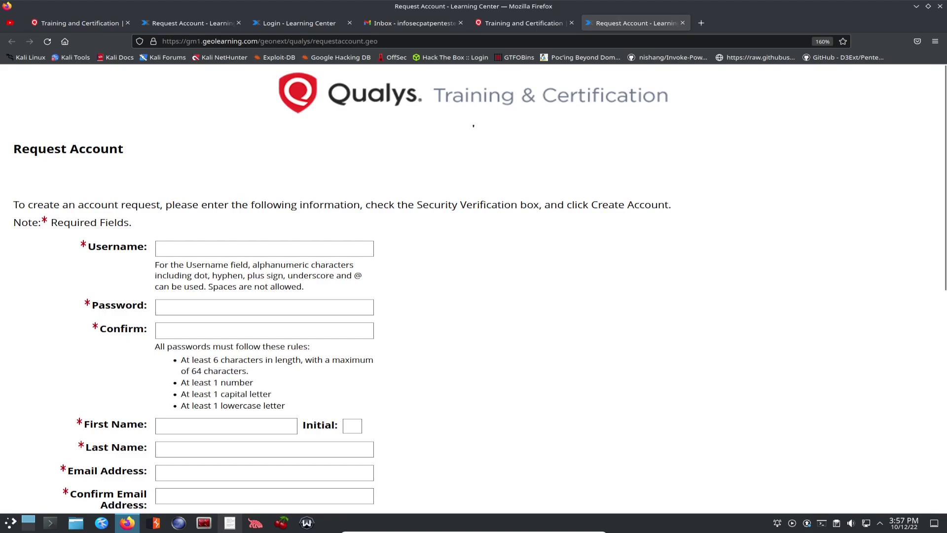
Step: Enter a username, then type the account password and confirm it
{"action": "left_click", "coordinate": [198, 248]}
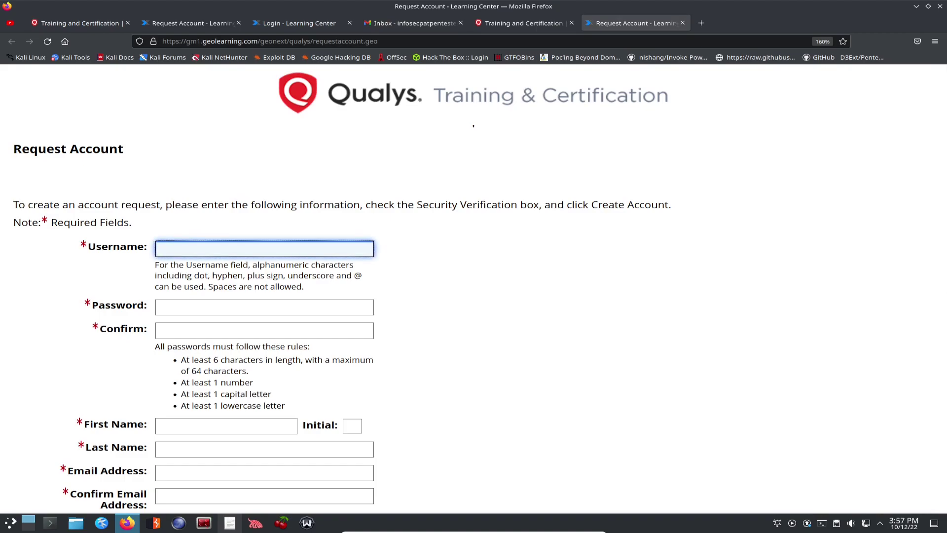
{"action": "type", "text": "infosecpat"}
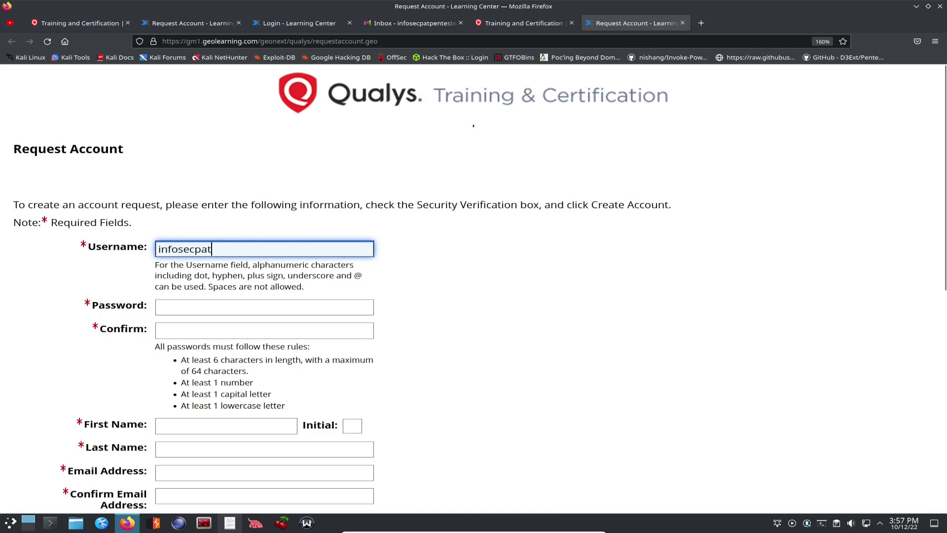
{"action": "left_click", "coordinate": [265, 307]}
{"action": "type", "text": "*************"}
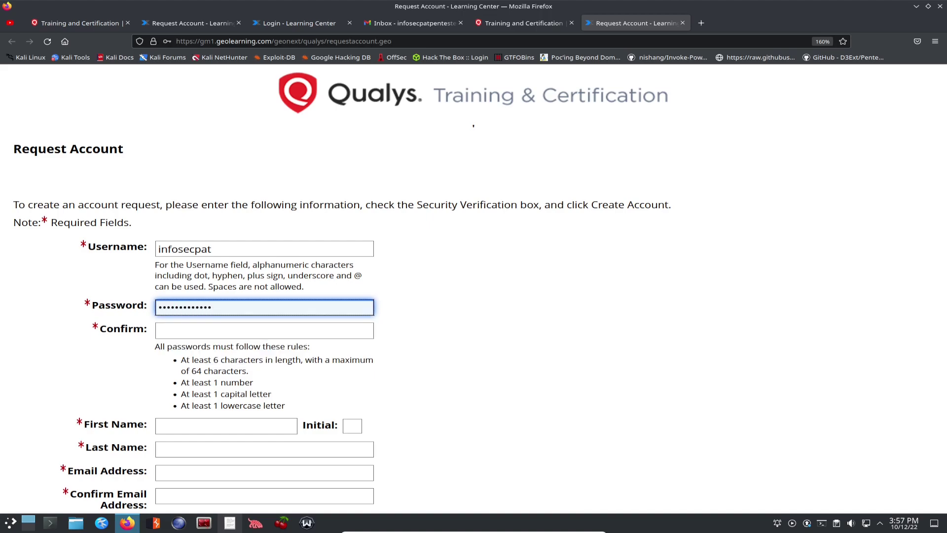
{"action": "key", "text": "Tab"}
{"action": "type", "text": "************"}
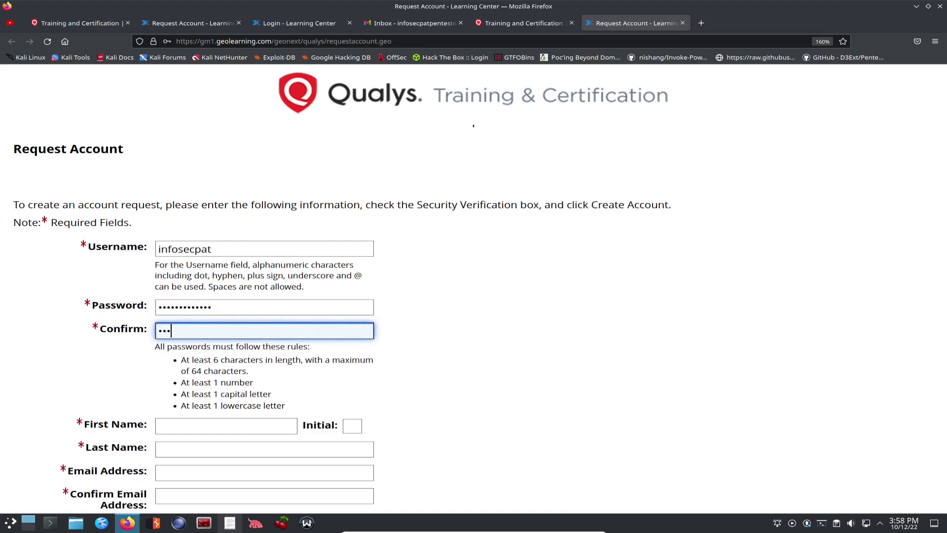
{"action": "type", "text": "*"}
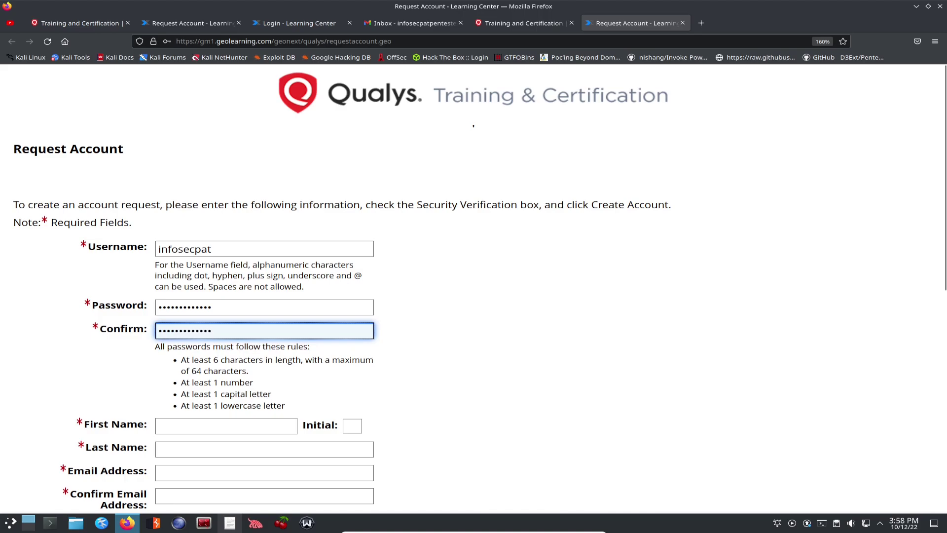
Step: Fill in the user's first name and last name
{"action": "left_click", "coordinate": [226, 426]}
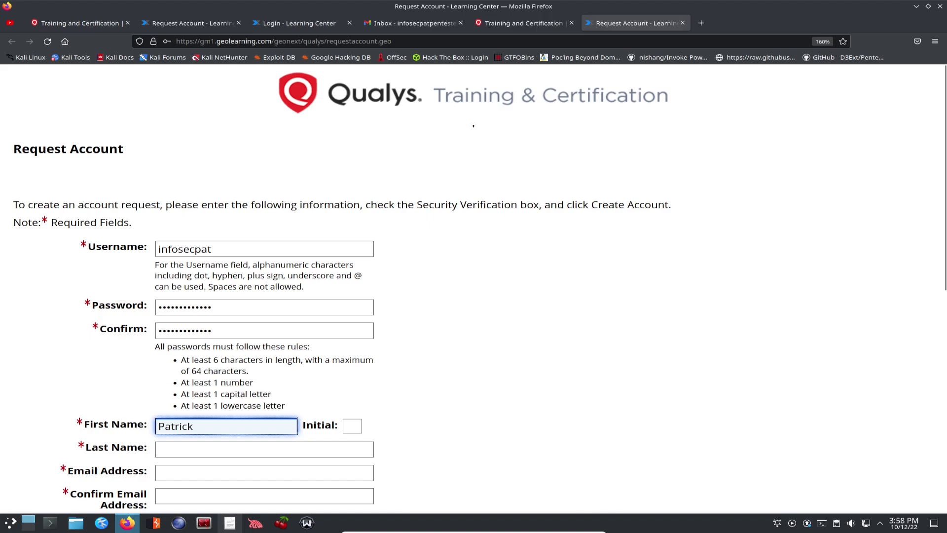
{"action": "left_click", "coordinate": [265, 449]}
{"action": "type", "text": "Gorman"}
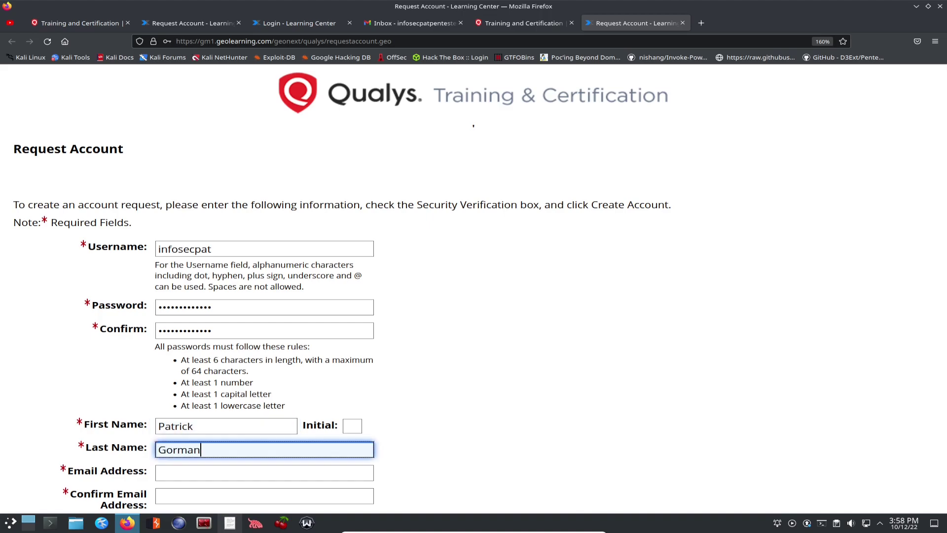
Step: Enter the Gmail e-mail address and paste it into the confirm e-mail field
{"action": "scroll", "coordinate": [473, 289], "scroll_direction": "down", "scroll_amount": 5}
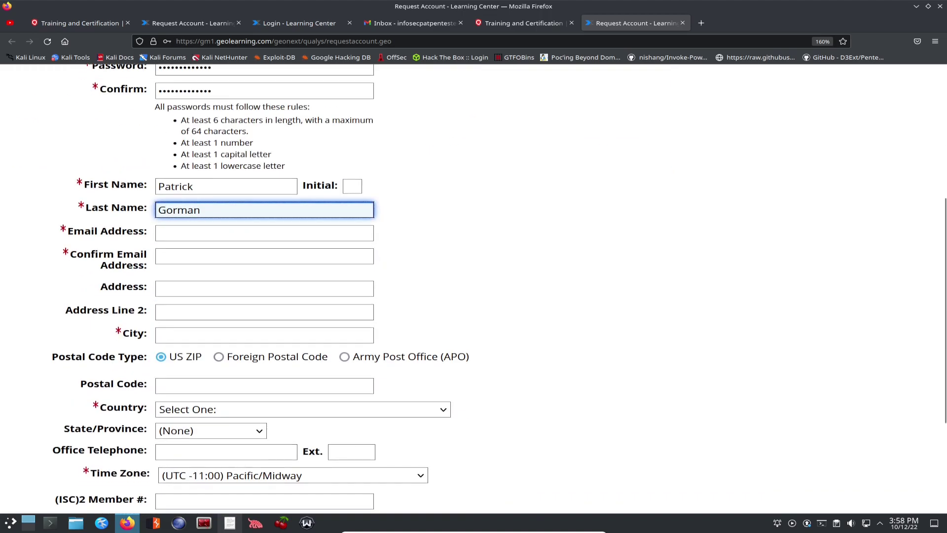
{"action": "left_click", "coordinate": [265, 233]}
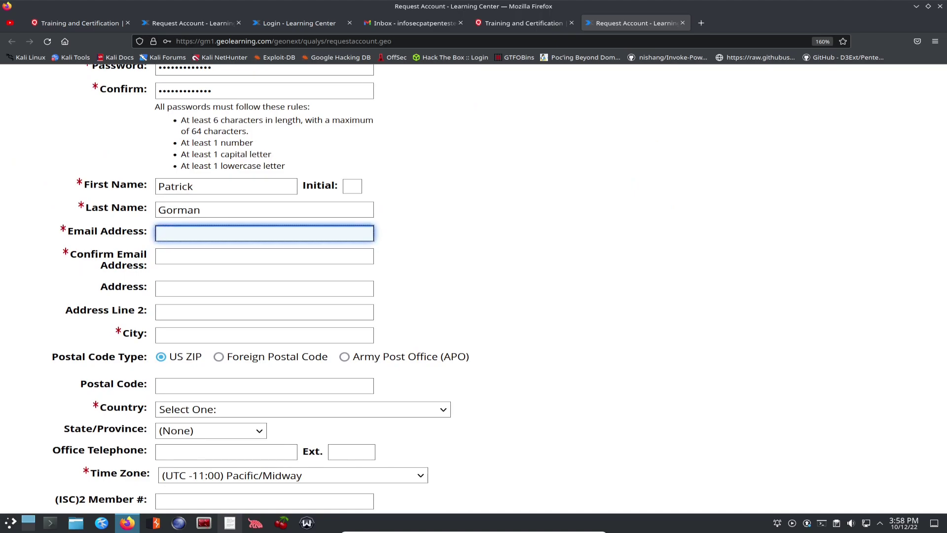
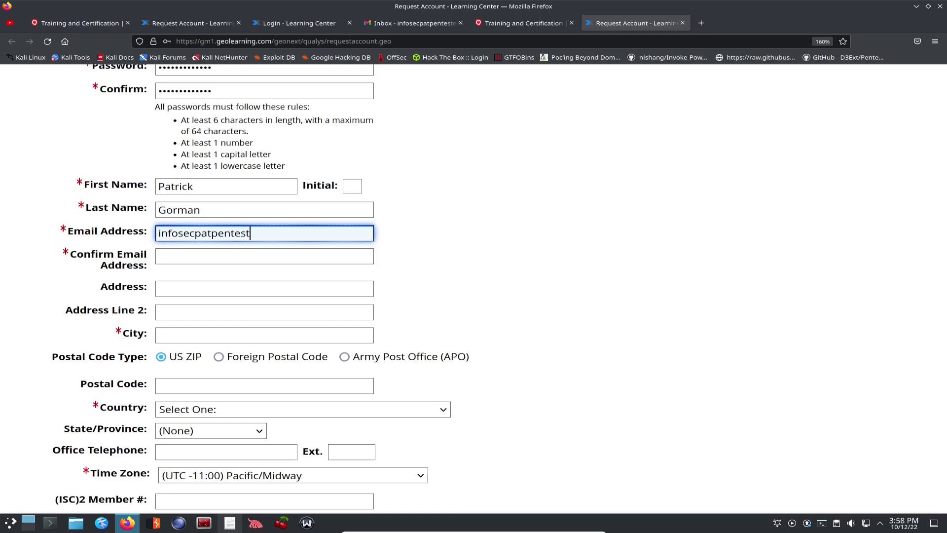
{"action": "key", "text": "ctrl+a"}
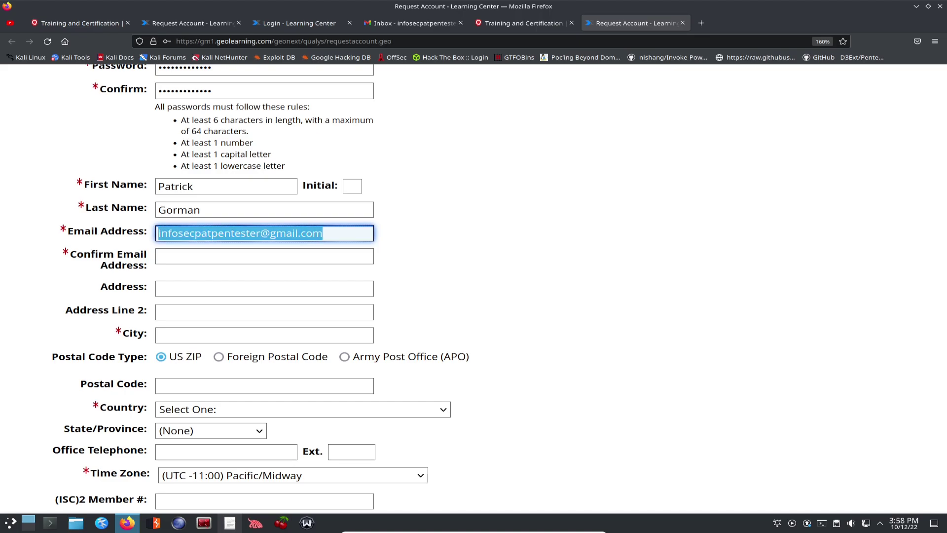
{"action": "key", "text": "ctrl+c"}
{"action": "key", "text": "Tab"}
{"action": "key", "text": "ctrl+v"}
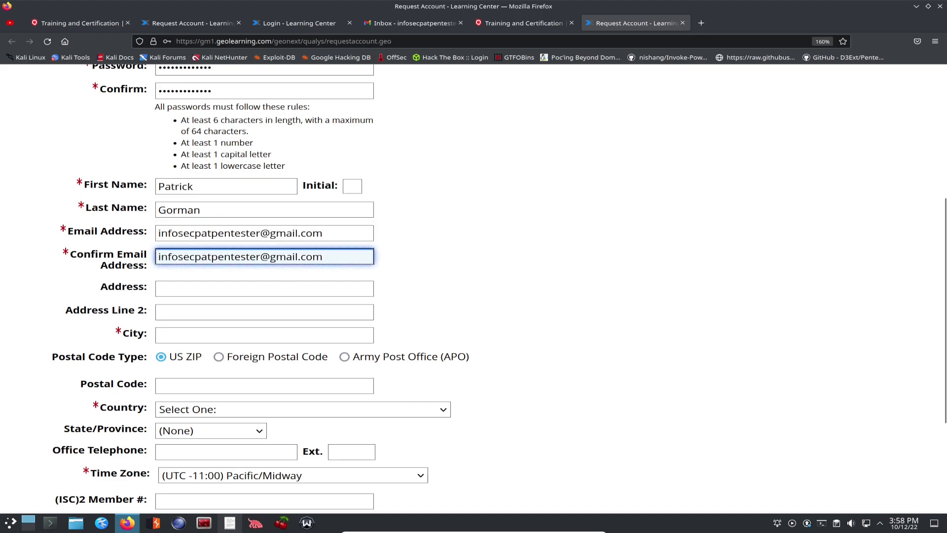
Step: Type the city name, correcting a typo
{"action": "left_click", "coordinate": [264, 289]}
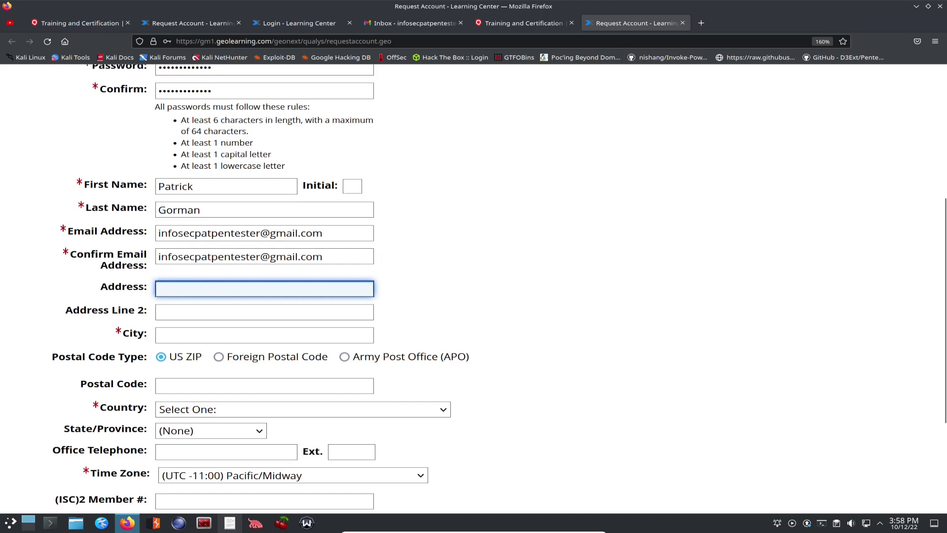
{"action": "left_click", "coordinate": [264, 336]}
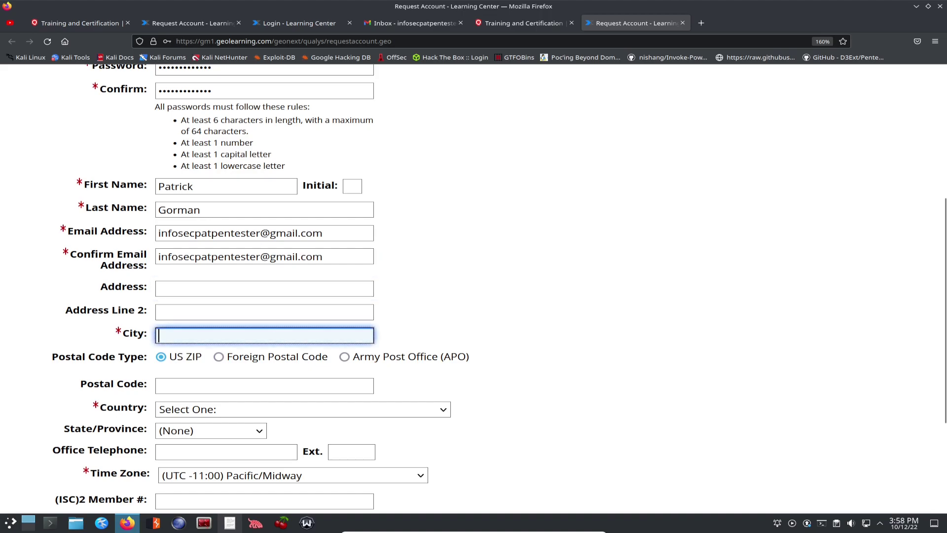
{"action": "type", "text": "Delray Beach"}
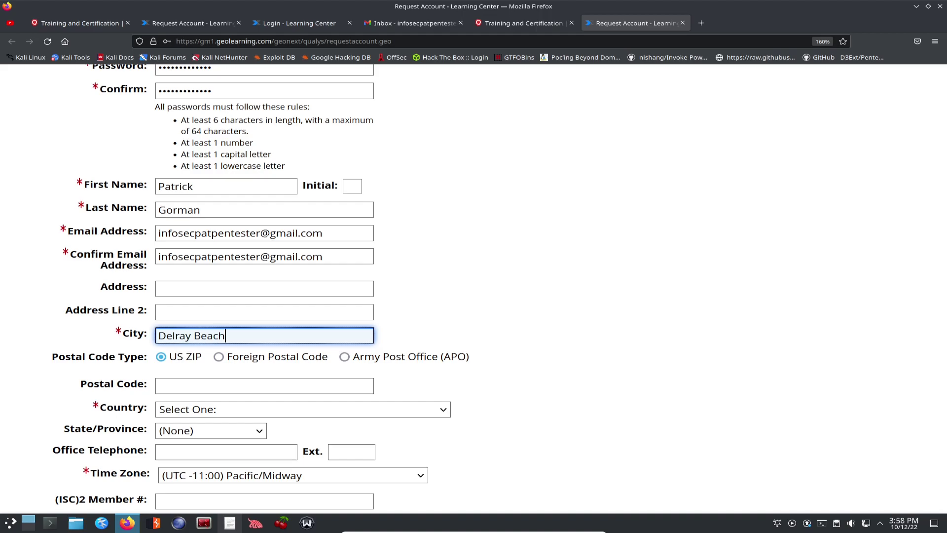
{"action": "left_click", "coordinate": [170, 385]}
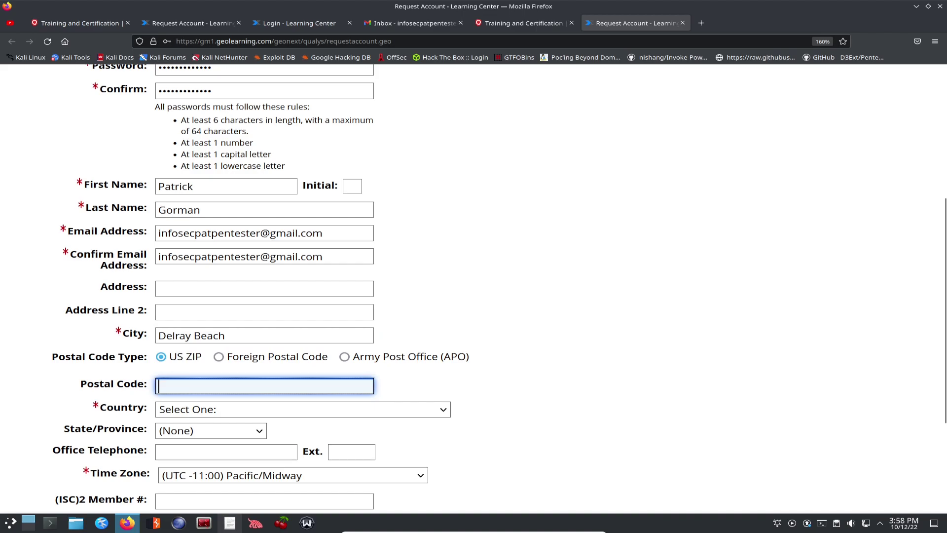
Step: Choose United States of America as the country
{"action": "left_click", "coordinate": [296, 409]}
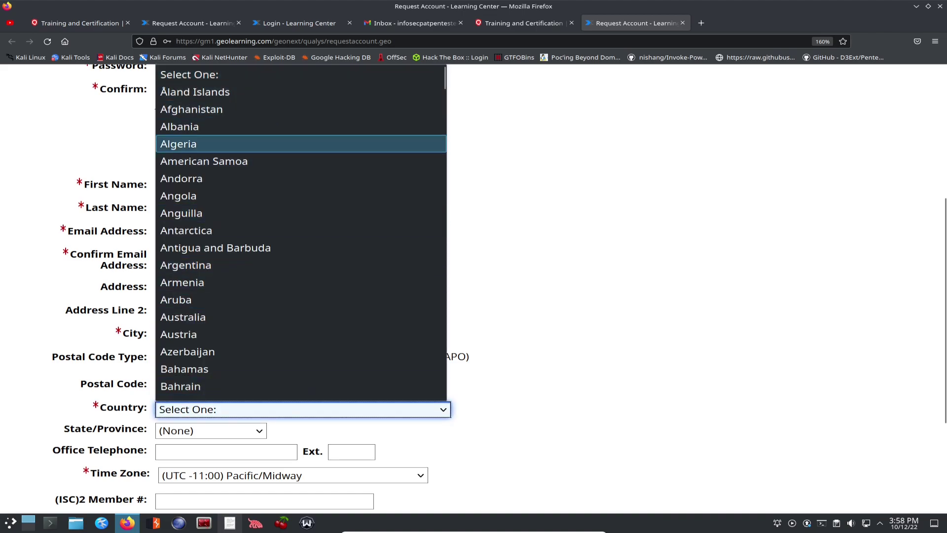
{"action": "scroll", "coordinate": [296, 184], "scroll_direction": "down", "scroll_amount": 20}
{"action": "scroll", "coordinate": [296, 336], "scroll_direction": "down", "scroll_amount": 5}
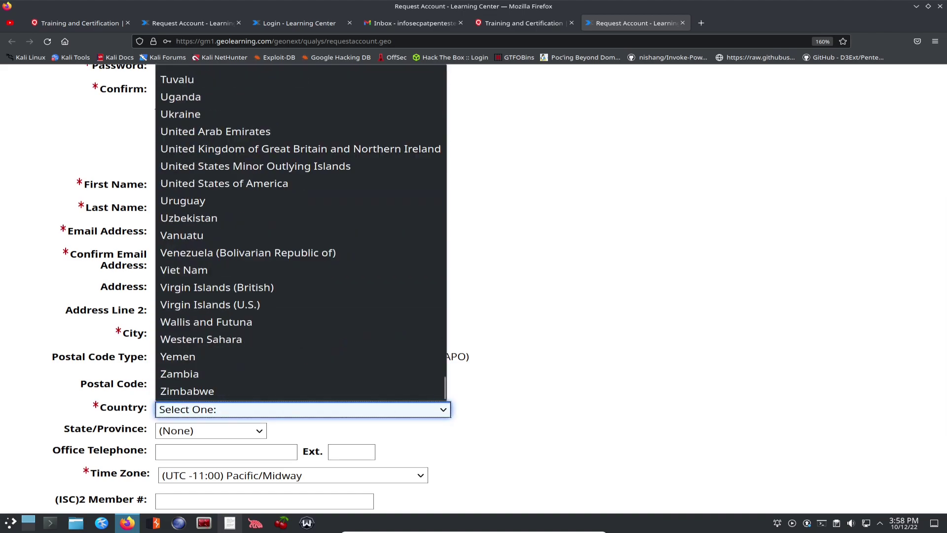
{"action": "left_click", "coordinate": [225, 183]}
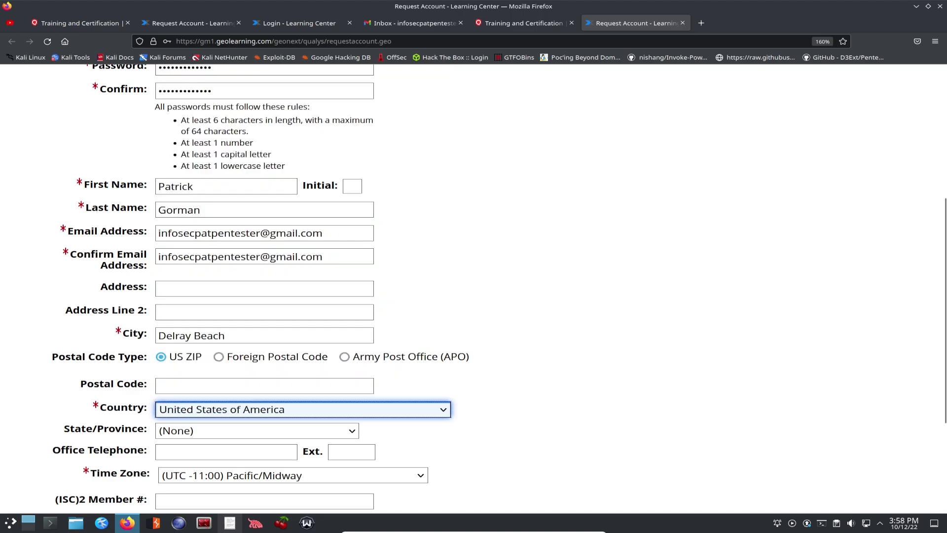
{"action": "scroll", "coordinate": [297, 288], "scroll_direction": "down", "scroll_amount": 3}
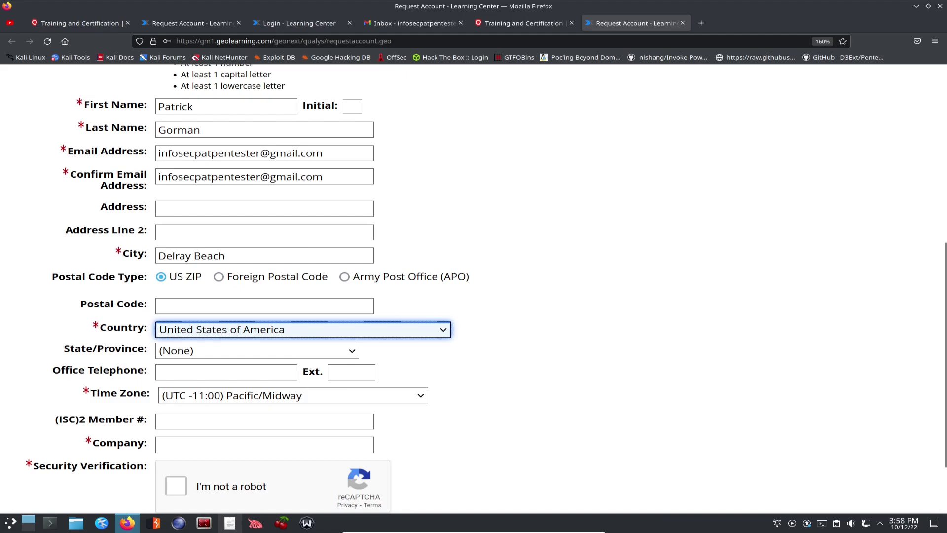
Step: Set the time zone to (UTC -04:00) America/New_York
{"action": "left_click", "coordinate": [293, 396]}
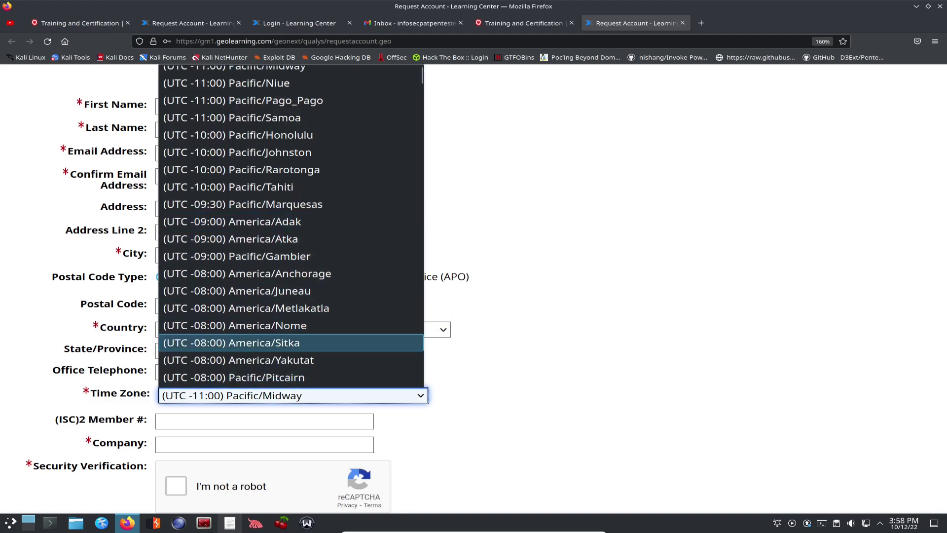
{"action": "scroll", "coordinate": [291, 325], "scroll_direction": "down", "scroll_amount": 5}
{"action": "scroll", "coordinate": [291, 318], "scroll_direction": "down", "scroll_amount": 10}
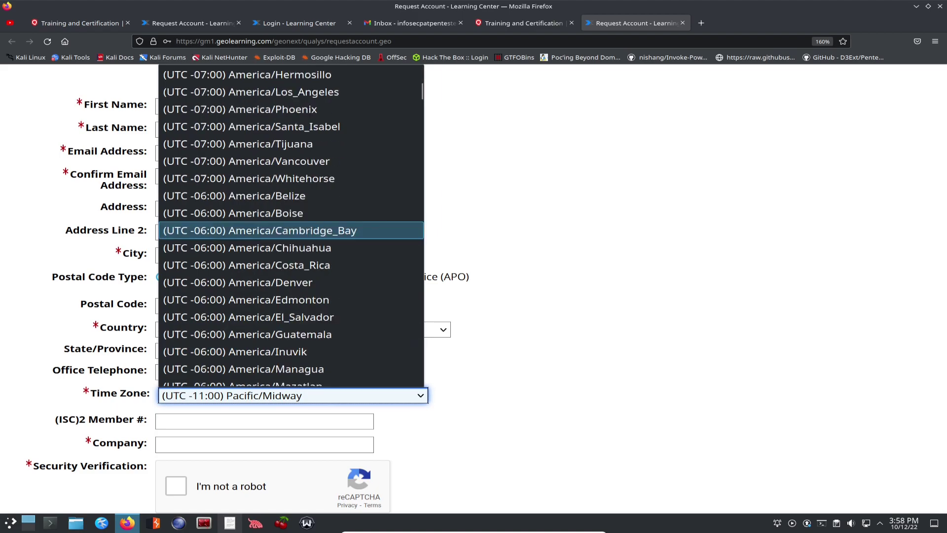
{"action": "scroll", "coordinate": [291, 317], "scroll_direction": "down", "scroll_amount": 4}
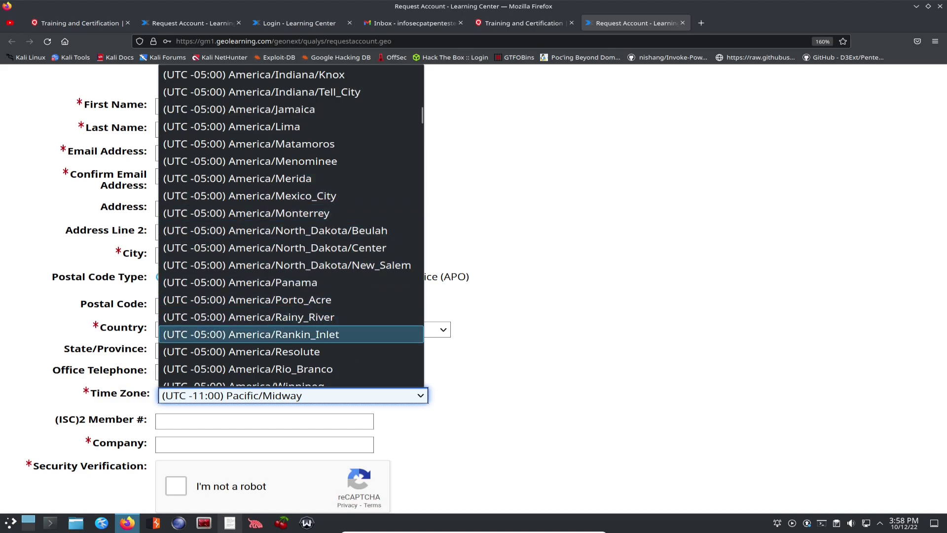
{"action": "scroll", "coordinate": [291, 267], "scroll_direction": "up", "scroll_amount": 2}
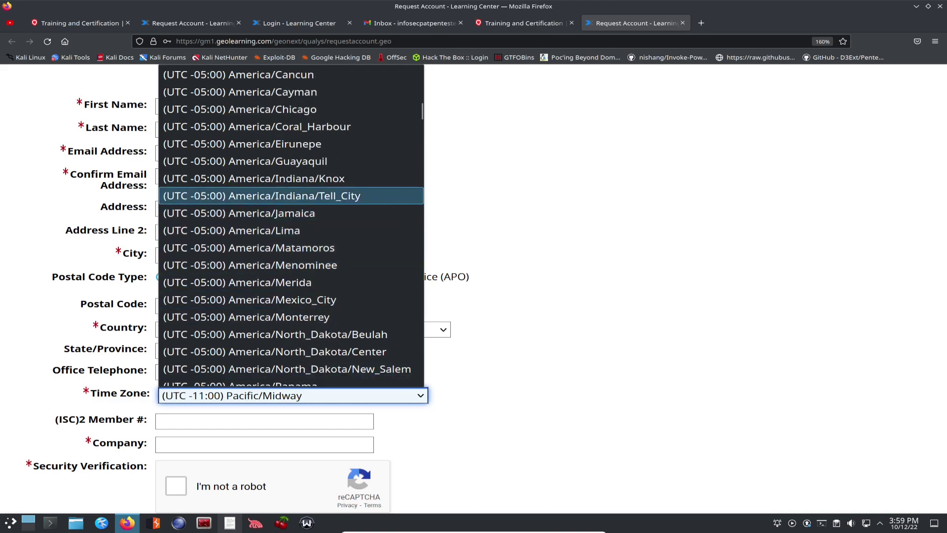
{"action": "scroll", "coordinate": [291, 334], "scroll_direction": "down", "scroll_amount": 4}
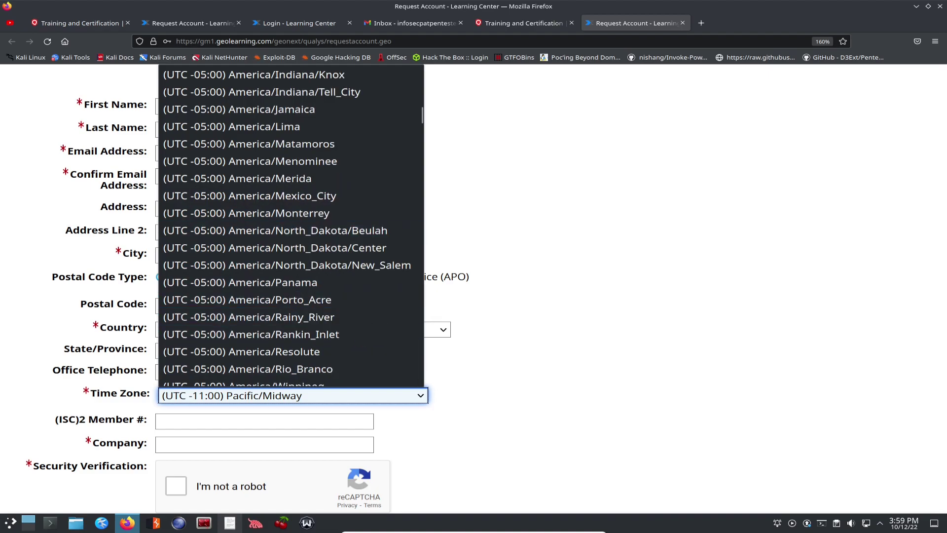
{"action": "scroll", "coordinate": [291, 334], "scroll_direction": "down", "scroll_amount": 4}
{"action": "scroll", "coordinate": [291, 334], "scroll_direction": "up", "scroll_amount": 6}
{"action": "scroll", "coordinate": [291, 334], "scroll_direction": "down", "scroll_amount": 13}
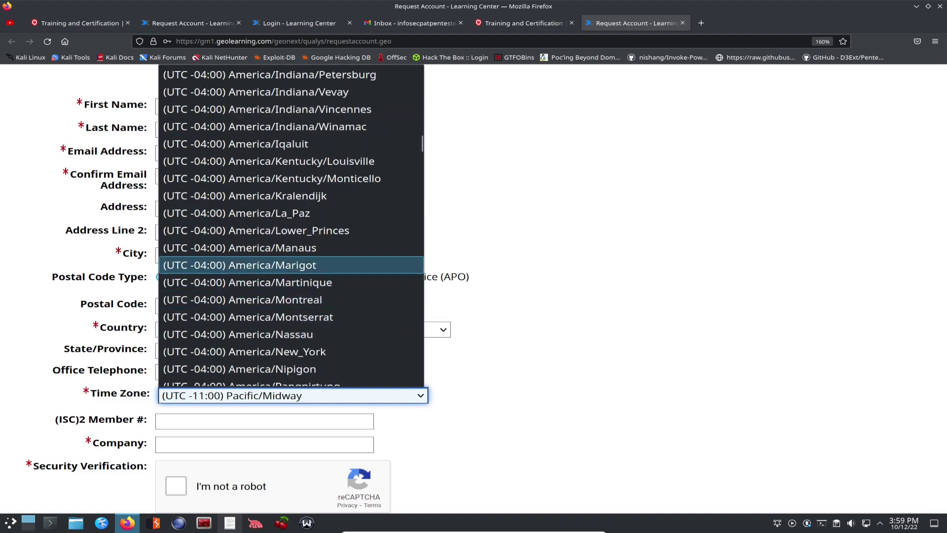
{"action": "left_click", "coordinate": [276, 351]}
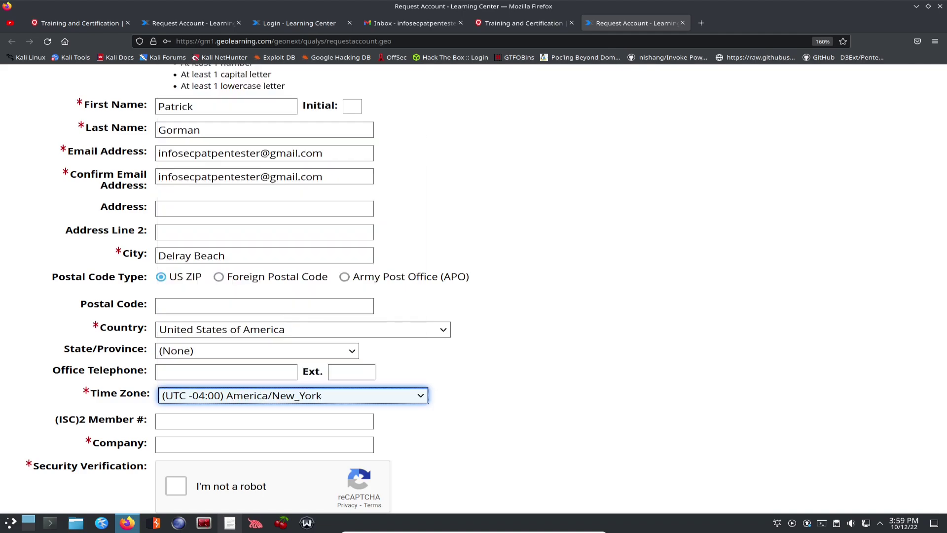
{"action": "scroll", "coordinate": [474, 286], "scroll_direction": "down", "scroll_amount": 2}
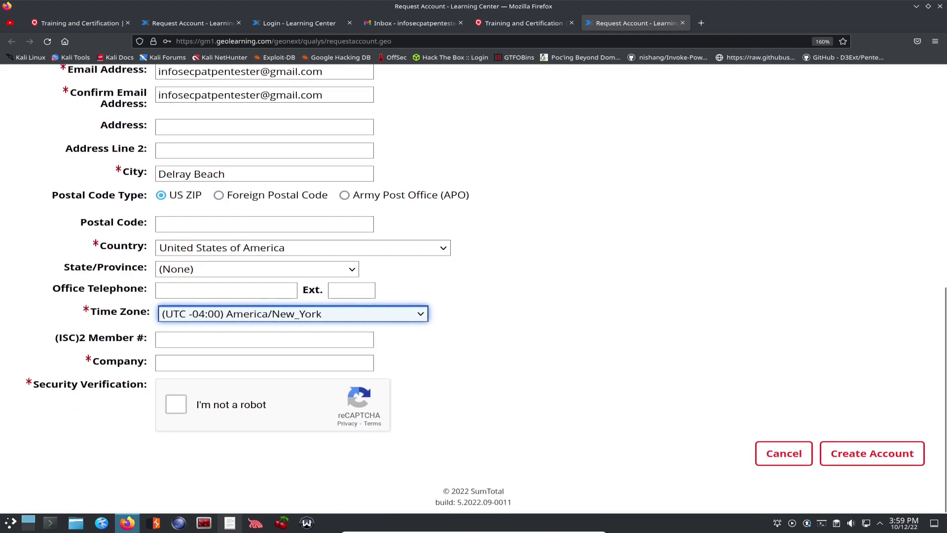
Step: Skip the (ISC)2 member number and start typing the company name
{"action": "left_click", "coordinate": [265, 340]}
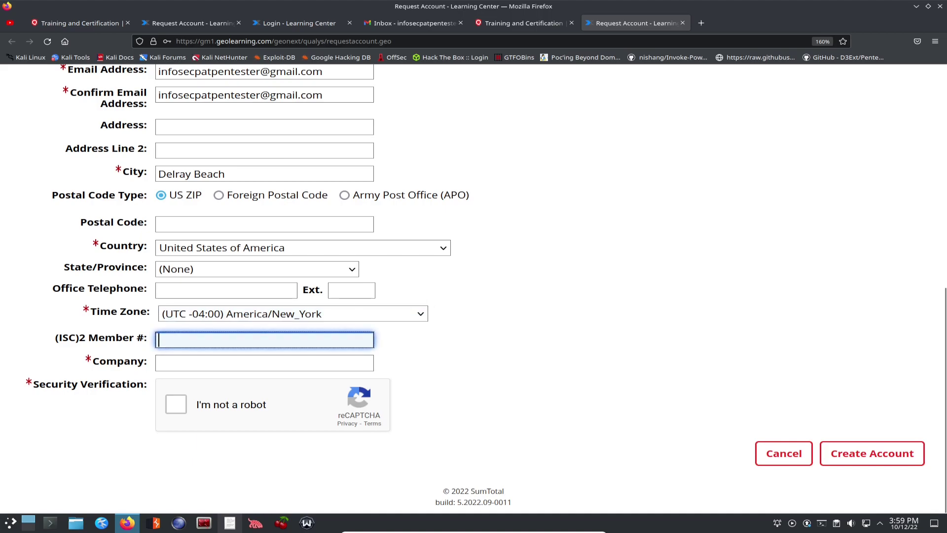
{"action": "key", "text": "Tab"}
{"action": "type", "text": "Infosec Pat"}
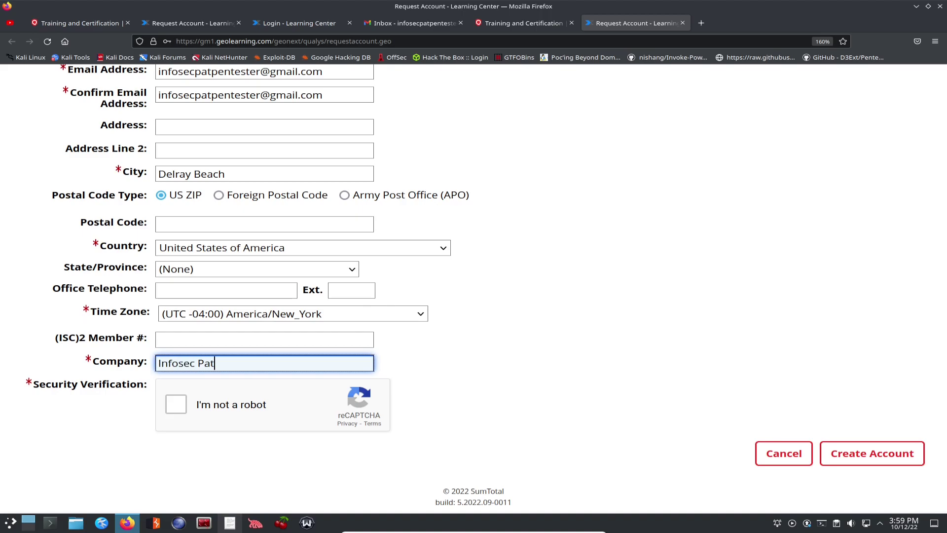
Step: Finish the company name and solve the reCAPTCHA hills image challenge
{"action": "left_click", "coordinate": [176, 404]}
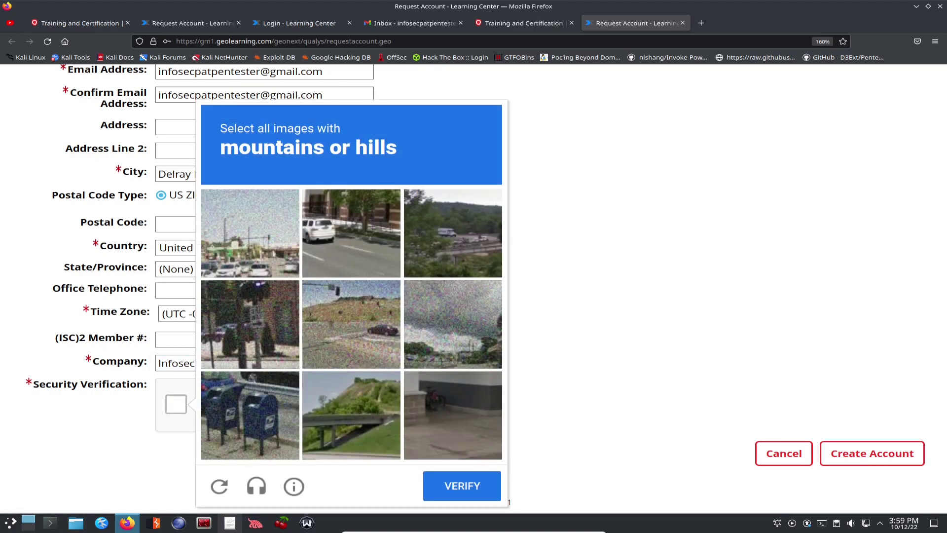
{"action": "left_click", "coordinate": [453, 233]}
{"action": "left_click", "coordinate": [351, 324]}
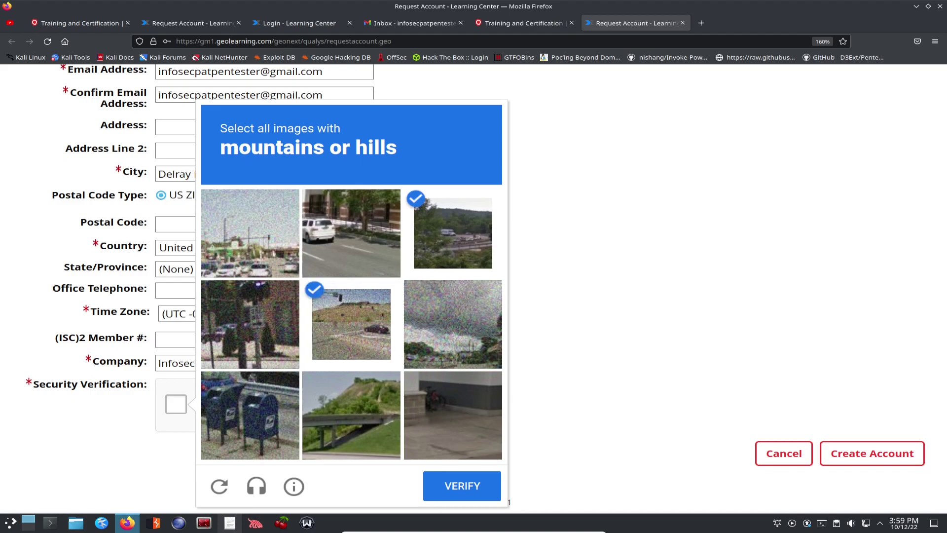
{"action": "left_click", "coordinate": [351, 415]}
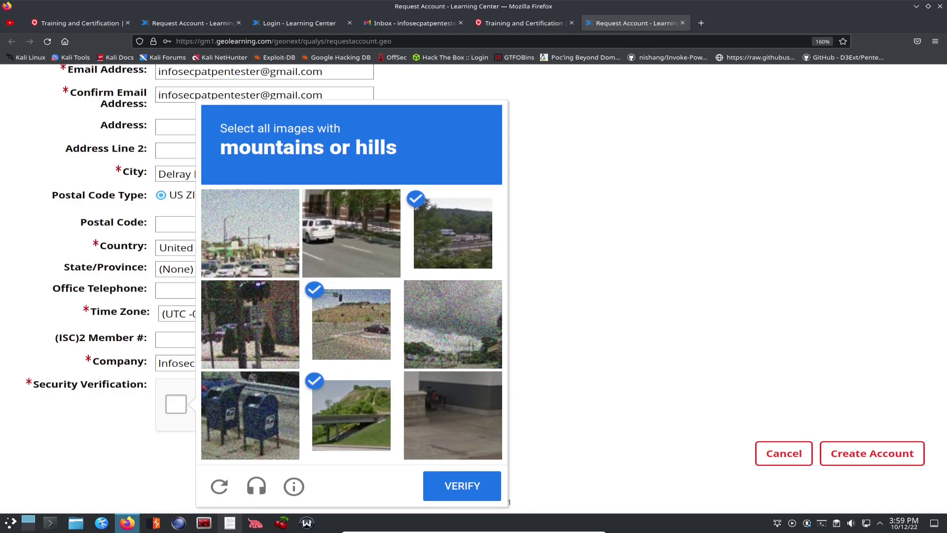
{"action": "left_click", "coordinate": [250, 324]}
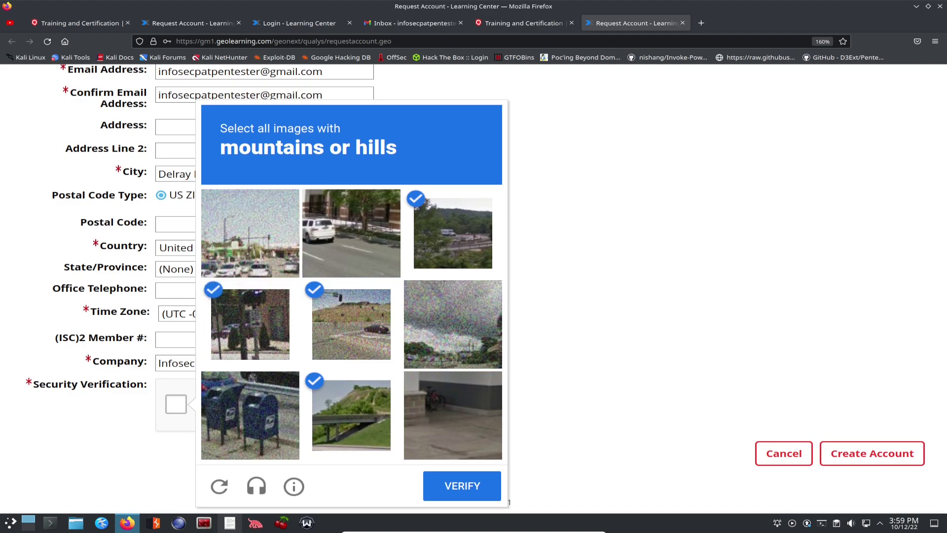
{"action": "left_click", "coordinate": [462, 486]}
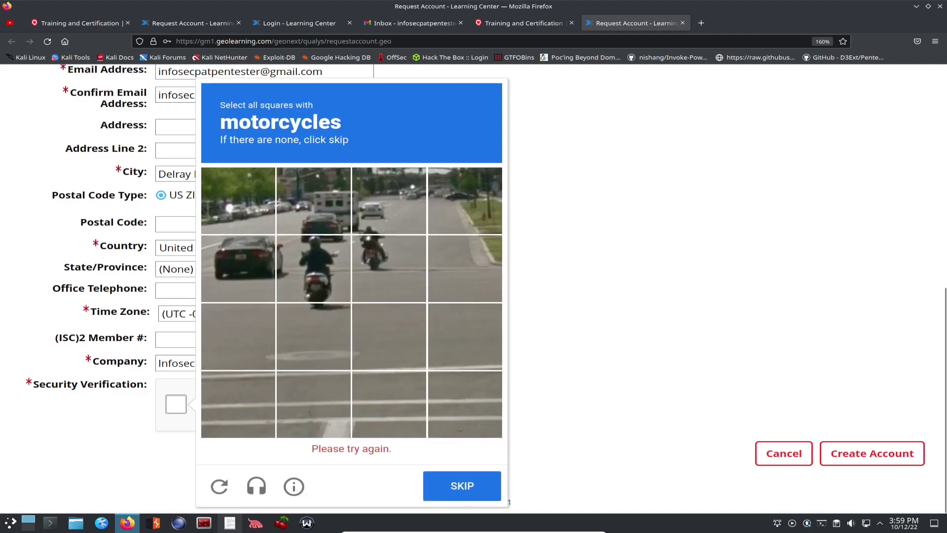
Step: Pass the motorcycles challenge, skip the taxis one, and submit Create Account
{"action": "left_click", "coordinate": [314, 268]}
{"action": "left_click", "coordinate": [388, 290]}
{"action": "left_click", "coordinate": [389, 222]}
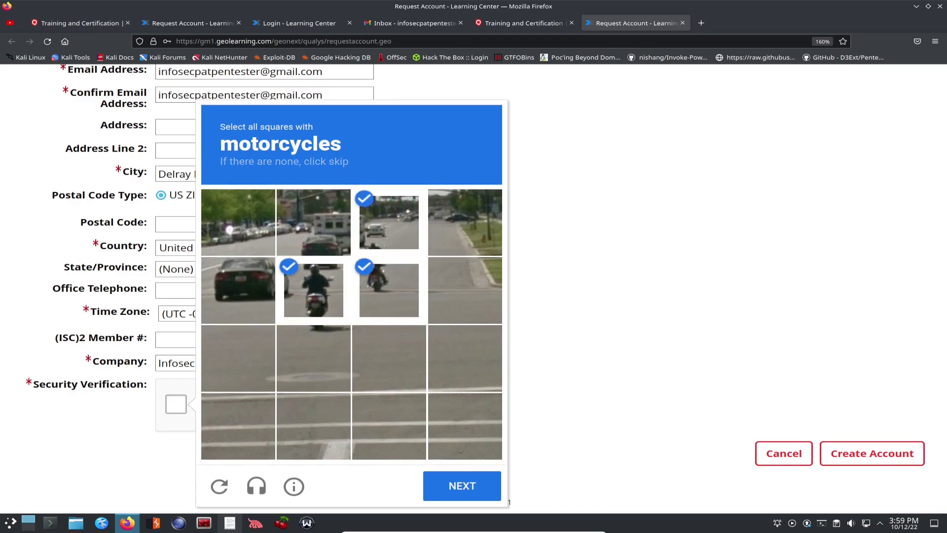
{"action": "left_click", "coordinate": [462, 486]}
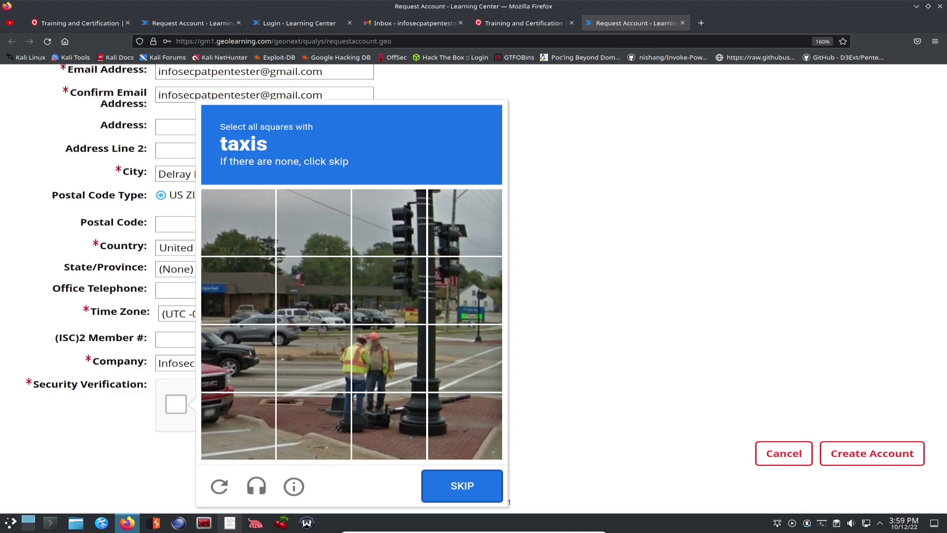
{"action": "left_click", "coordinate": [462, 486]}
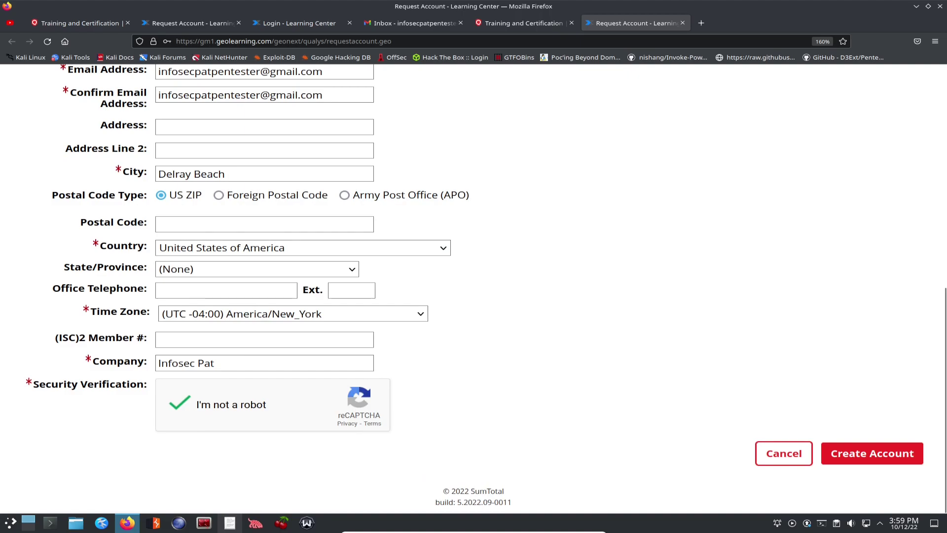
{"action": "left_click", "coordinate": [872, 453]}
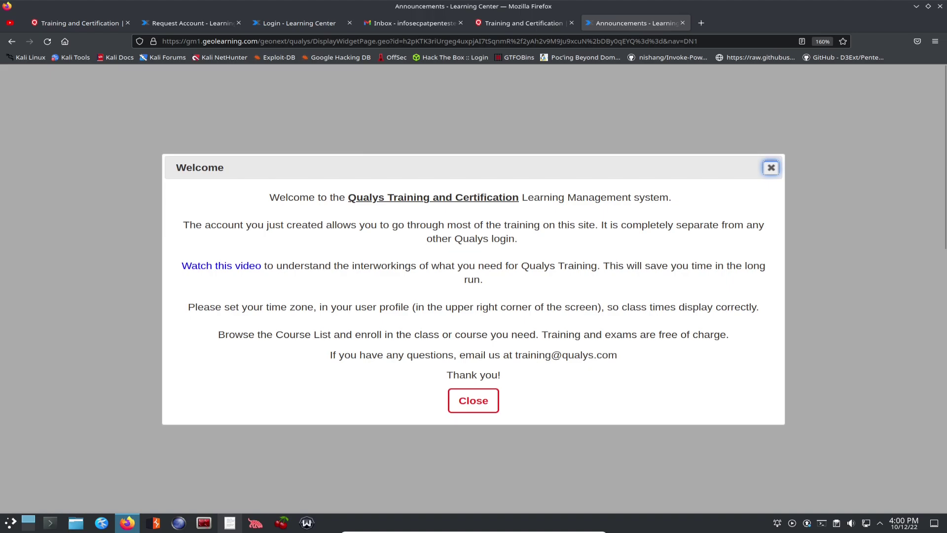
Step: Close the Welcome message, glance at the user menu, and scroll to Self-Paced Training courses
{"action": "left_click", "coordinate": [473, 400]}
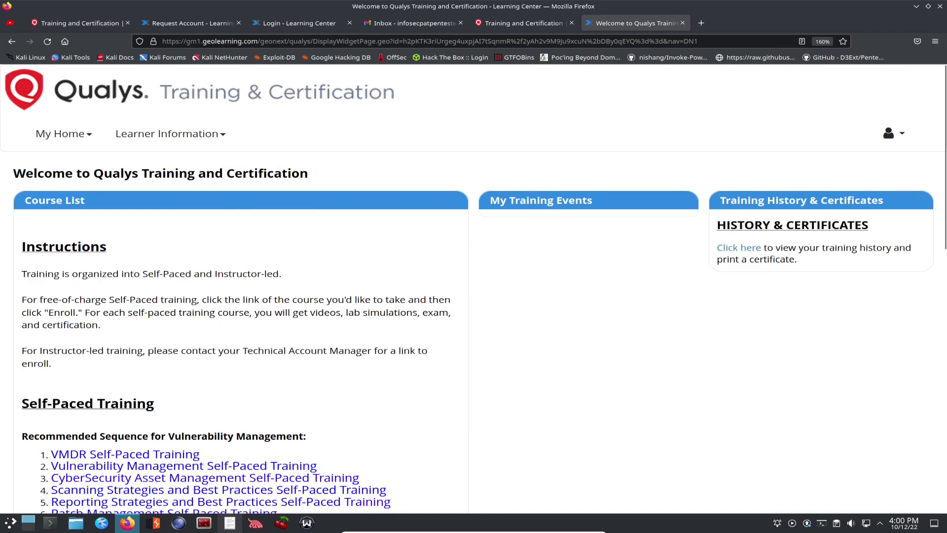
{"action": "left_click", "coordinate": [894, 133]}
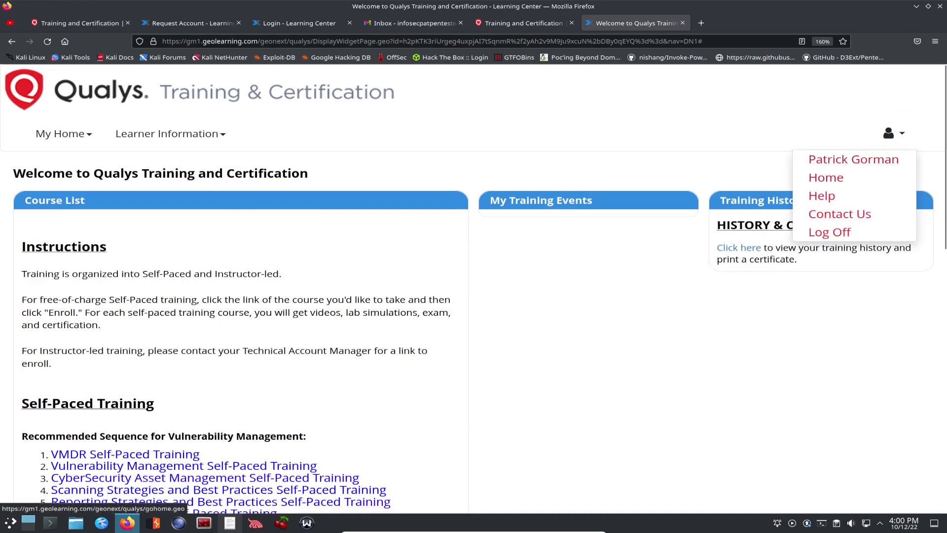
{"action": "key", "text": "Escape"}
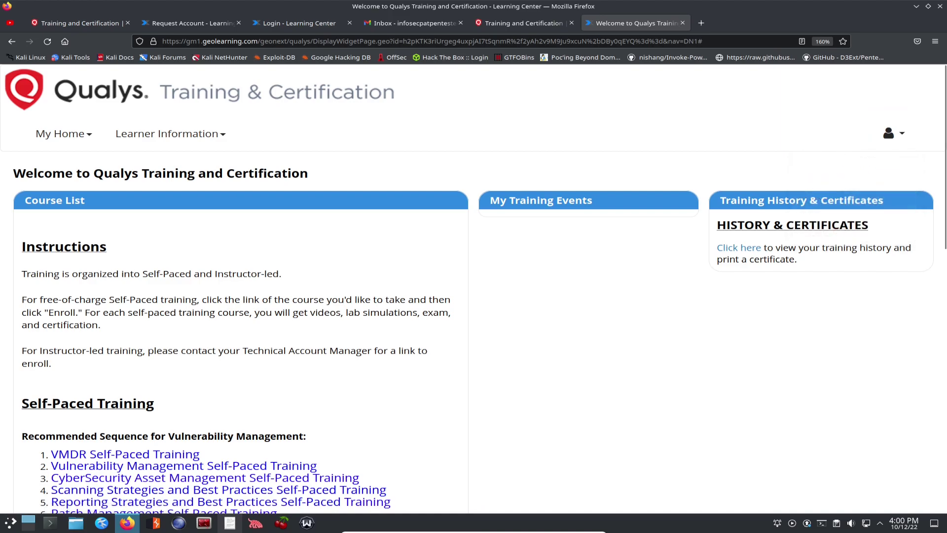
{"action": "scroll", "coordinate": [473, 288], "scroll_direction": "down", "scroll_amount": 3}
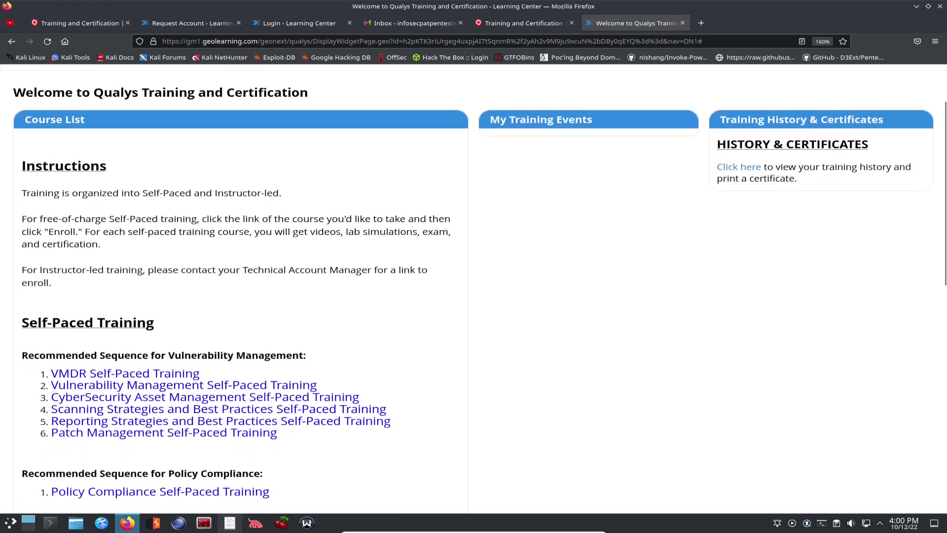
{"action": "scroll", "coordinate": [473, 288], "scroll_direction": "down", "scroll_amount": 5}
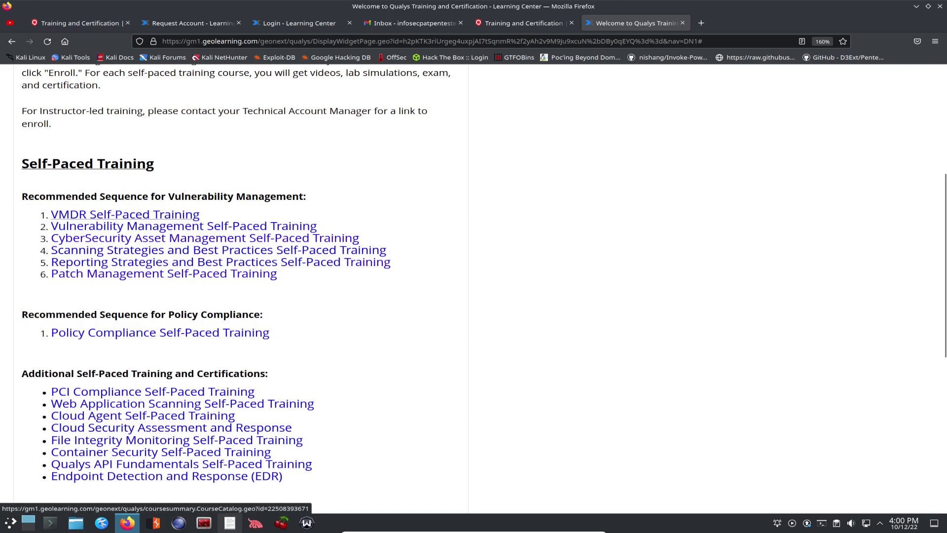
Step: Open VMDR Self-Paced Training in a new tab and switch to it
{"action": "right_click", "coordinate": [180, 213]}
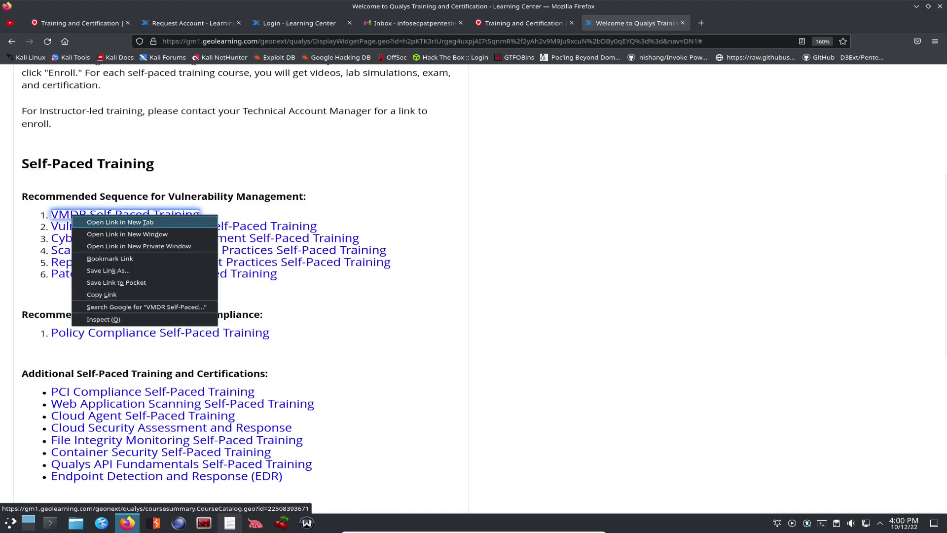
{"action": "left_click", "coordinate": [207, 218]}
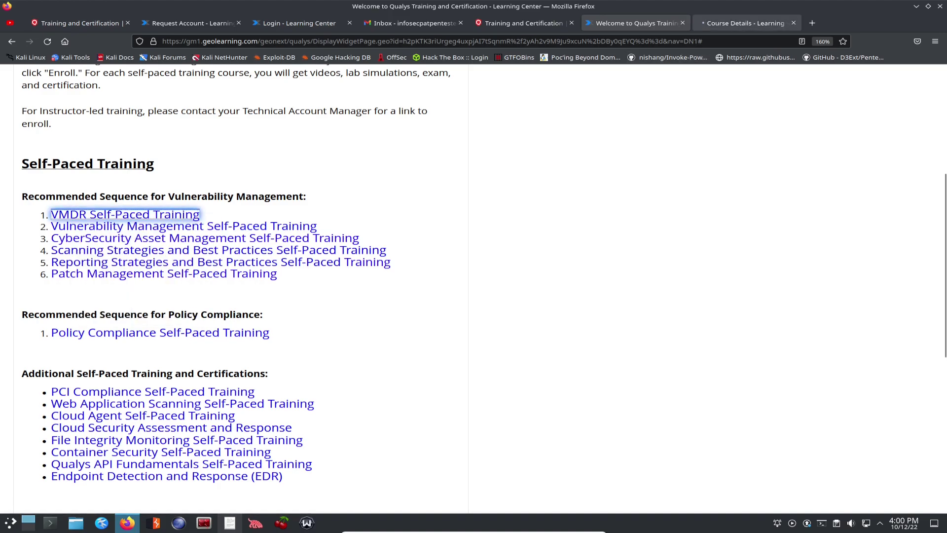
{"action": "left_click", "coordinate": [745, 23]}
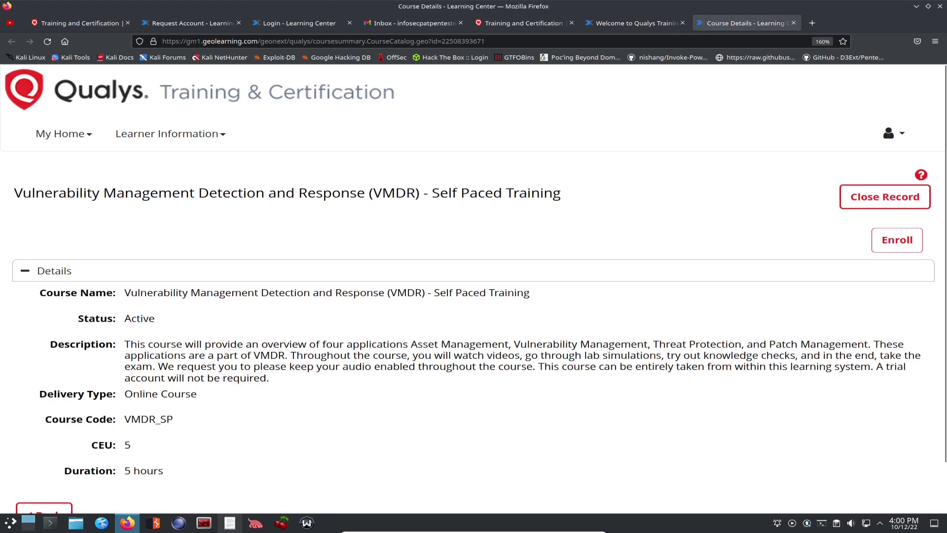
Step: Collapse the course Details section and expand then collapse the online course row
{"action": "scroll", "coordinate": [474, 296], "scroll_direction": "down", "scroll_amount": 2}
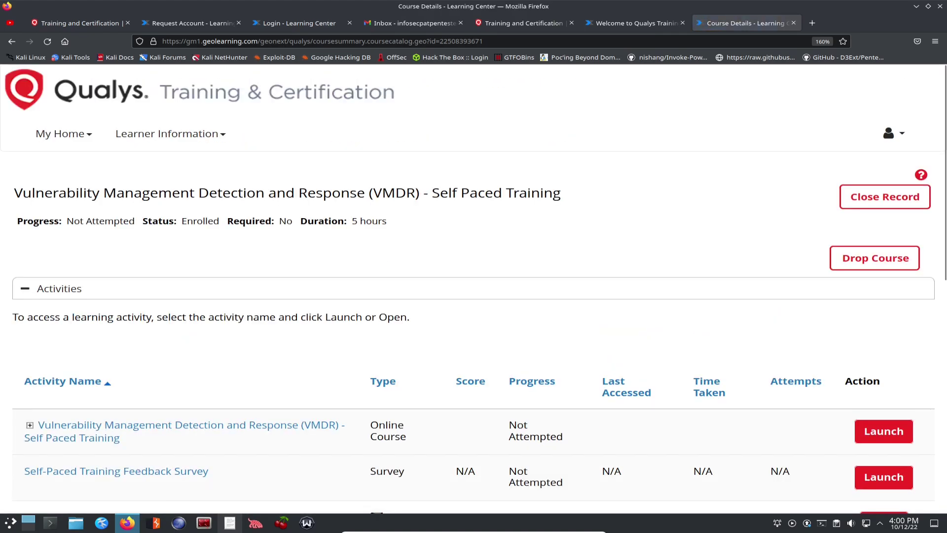
{"action": "scroll", "coordinate": [474, 319], "scroll_direction": "down", "scroll_amount": 3}
{"action": "scroll", "coordinate": [473, 296], "scroll_direction": "down", "scroll_amount": 3}
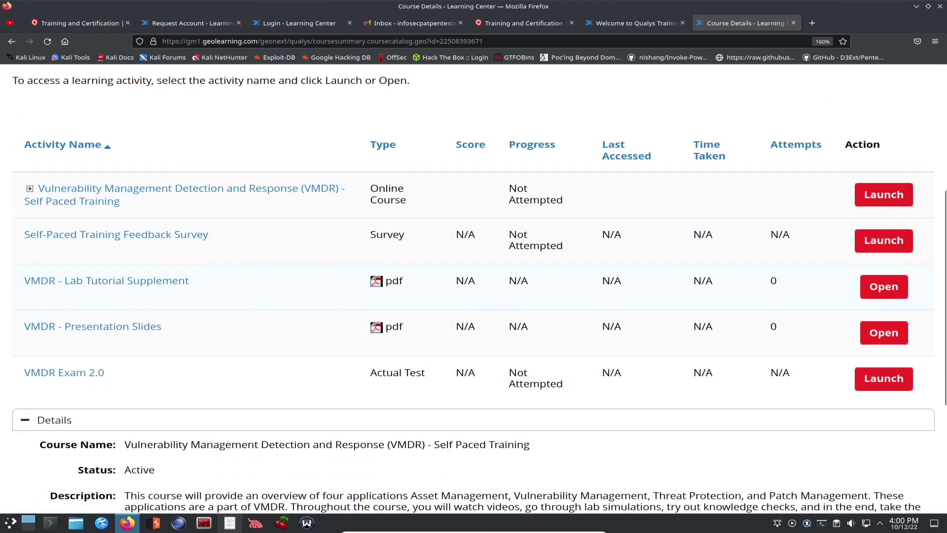
{"action": "left_click", "coordinate": [55, 337]}
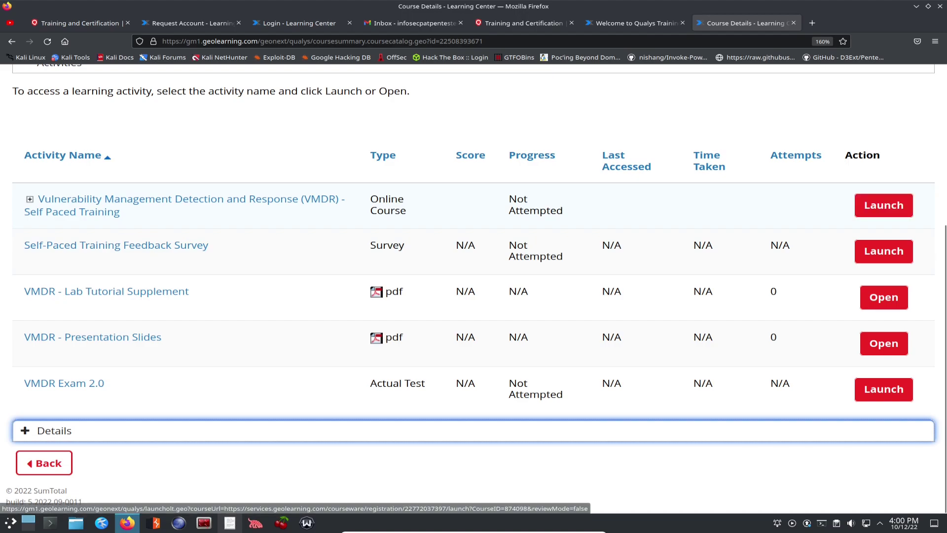
{"action": "left_click", "coordinate": [30, 198]}
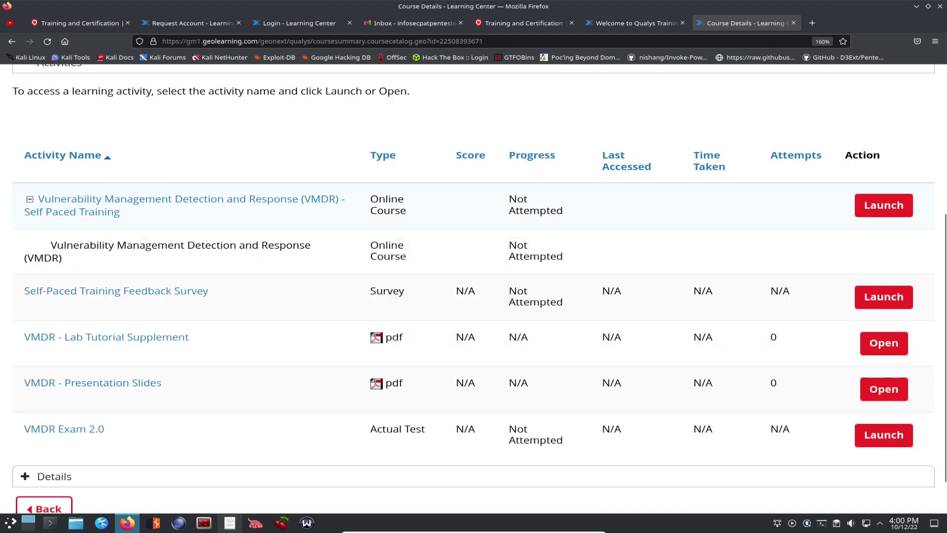
{"action": "left_click", "coordinate": [30, 199]}
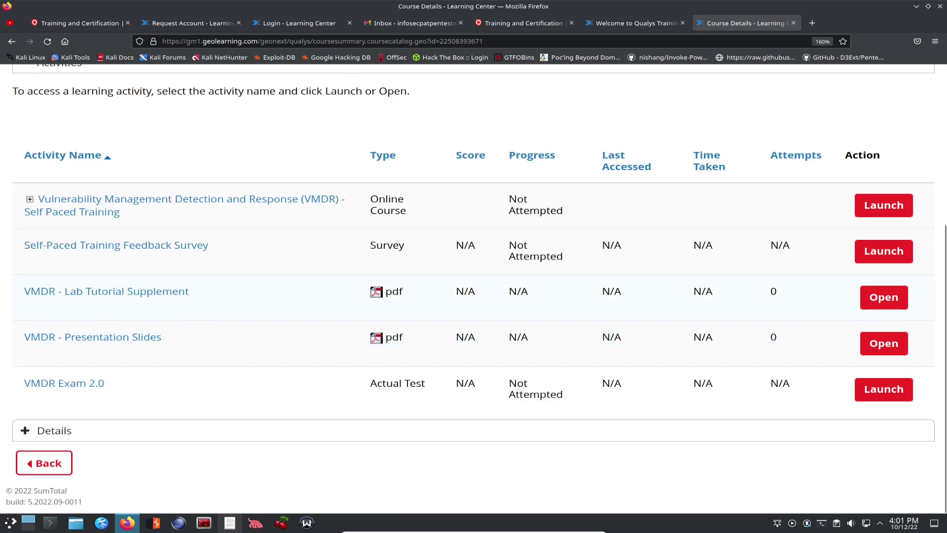
Step: Open the VMDR - Lab Tutorial Supplement PDF from the course activities
{"action": "right_click", "coordinate": [401, 294]}
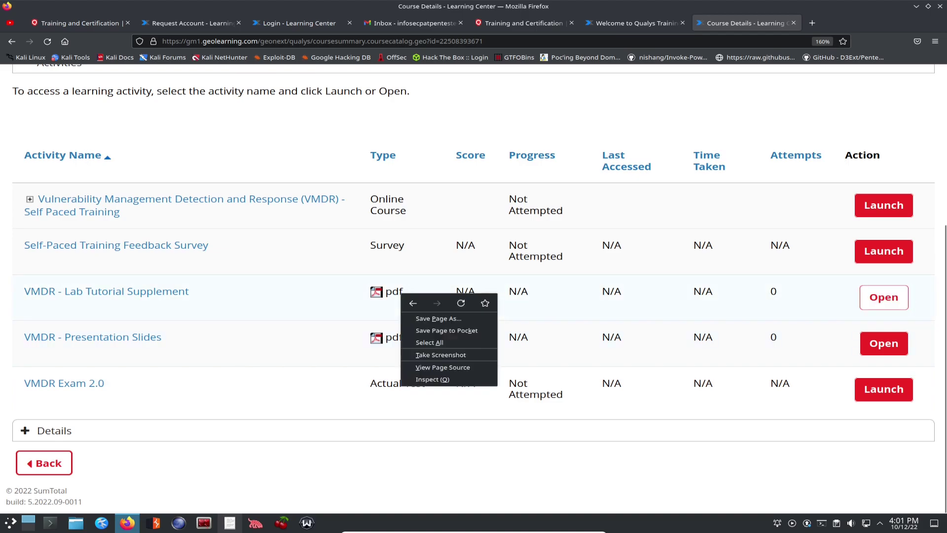
{"action": "left_click", "coordinate": [884, 297]}
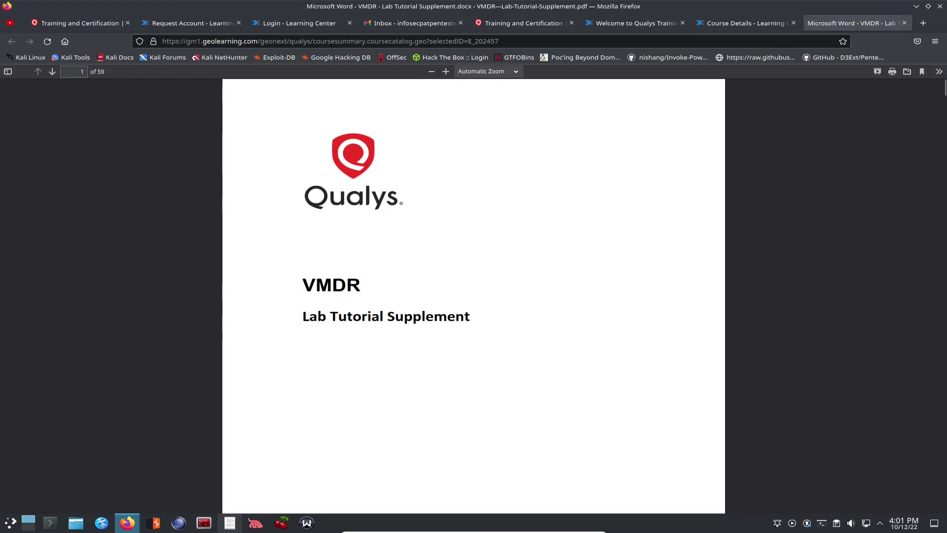
{"action": "scroll", "coordinate": [473, 296], "scroll_direction": "down", "scroll_amount": 15}
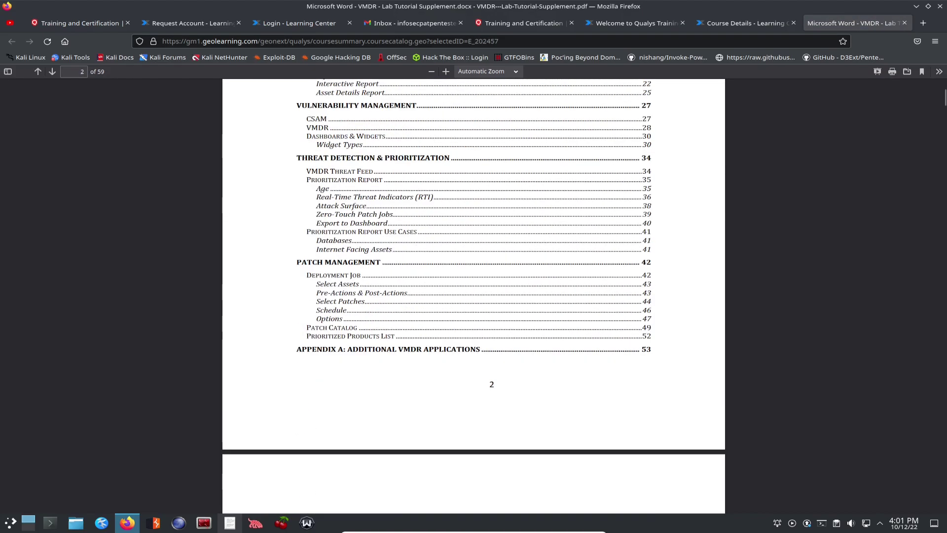
Step: Zoom the PDF to 220% and scroll through its first lab pages
{"action": "left_click", "coordinate": [446, 71]}
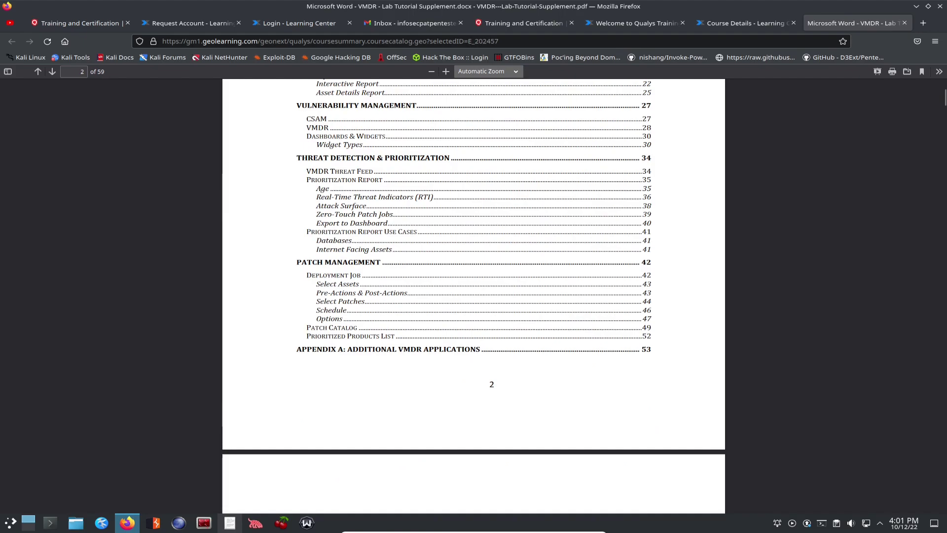
{"action": "left_click", "coordinate": [446, 71]}
{"action": "left_click", "coordinate": [445, 72]}
{"action": "left_click", "coordinate": [446, 72]}
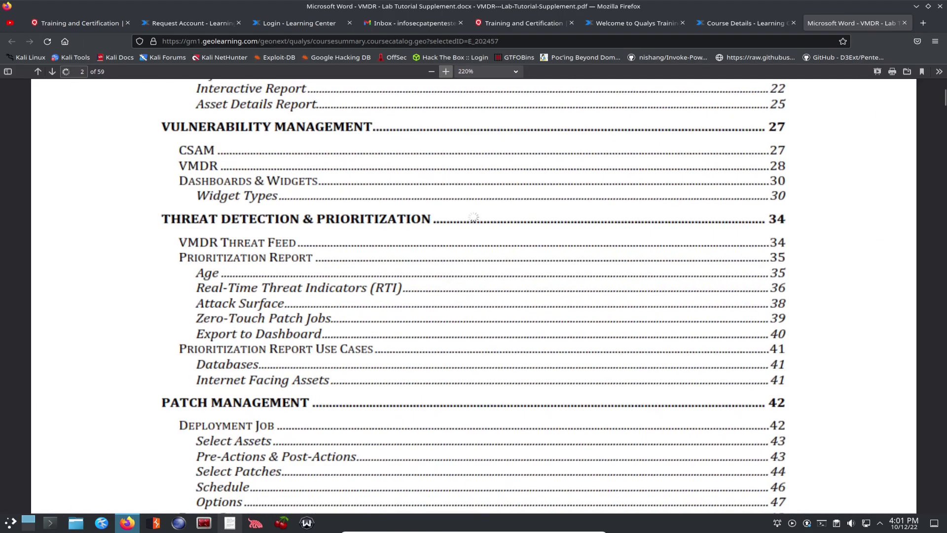
{"action": "left_click", "coordinate": [445, 71]}
{"action": "scroll", "coordinate": [474, 296], "scroll_direction": "down", "scroll_amount": 2}
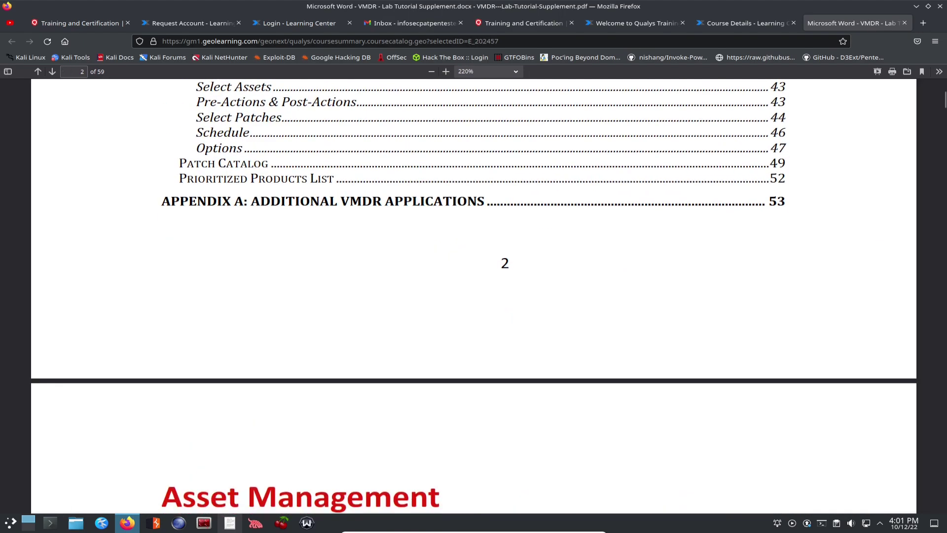
{"action": "scroll", "coordinate": [474, 296], "scroll_direction": "down", "scroll_amount": 10}
{"action": "scroll", "coordinate": [473, 296], "scroll_direction": "down", "scroll_amount": 15}
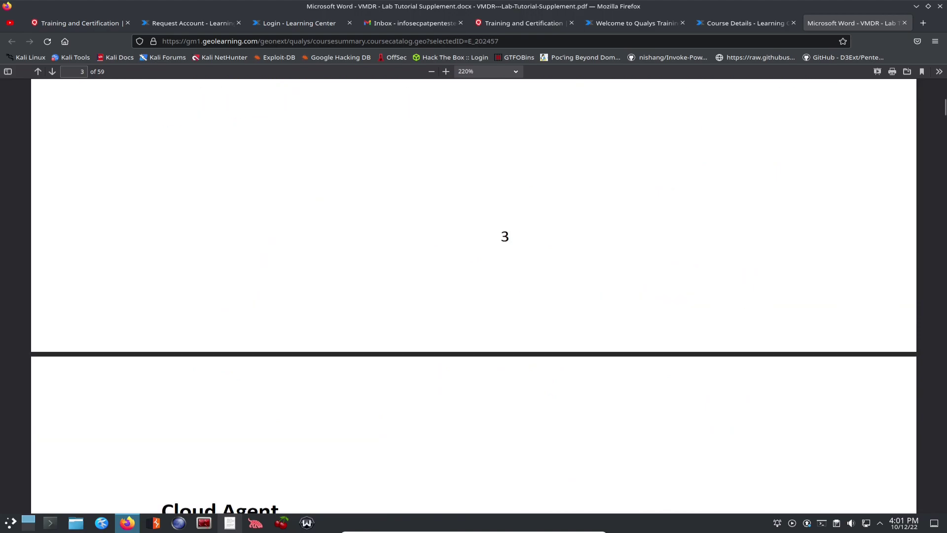
{"action": "scroll", "coordinate": [474, 296], "scroll_direction": "down", "scroll_amount": 15}
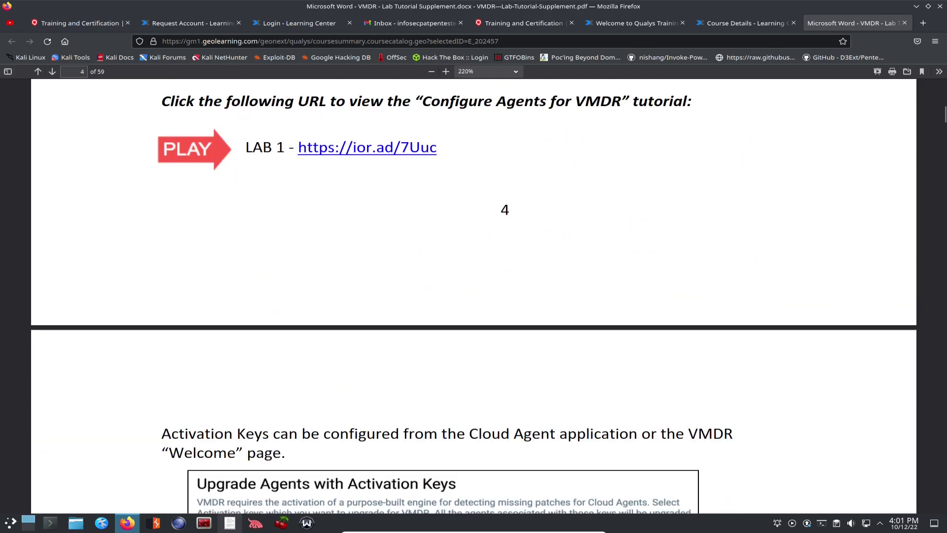
{"action": "scroll", "coordinate": [474, 296], "scroll_direction": "down", "scroll_amount": 15}
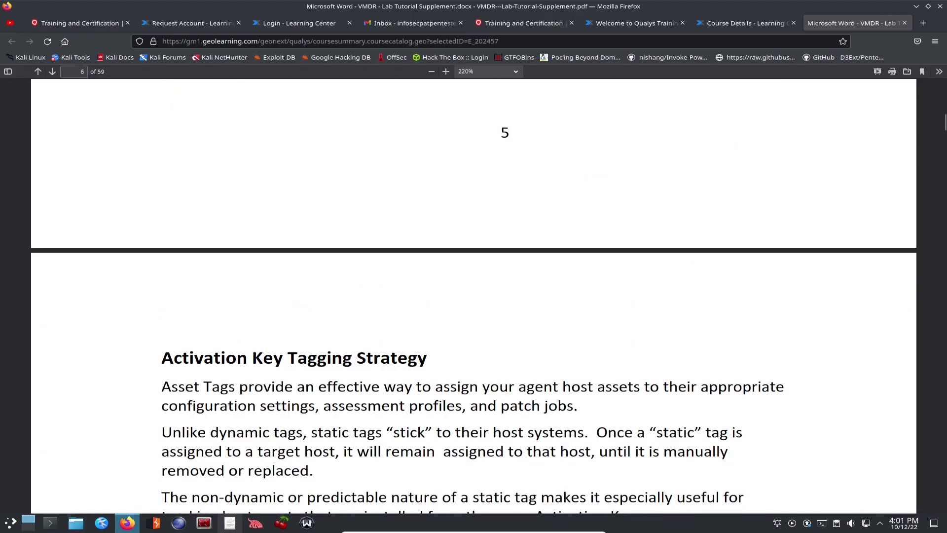
Step: Return to the course tab and launch the VMDR online course despite the pop-up blocker
{"action": "key", "text": "ctrl+shift+Tab"}
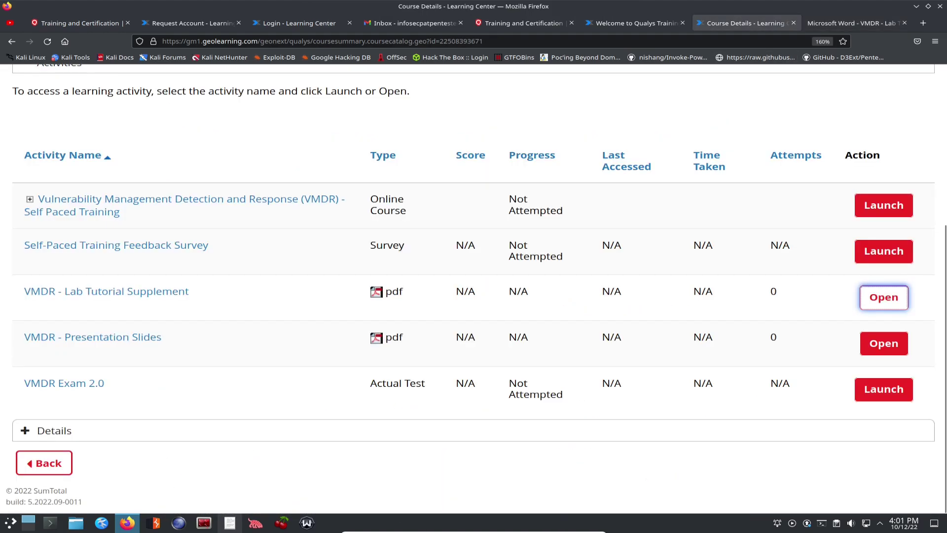
{"action": "left_click", "coordinate": [884, 205]}
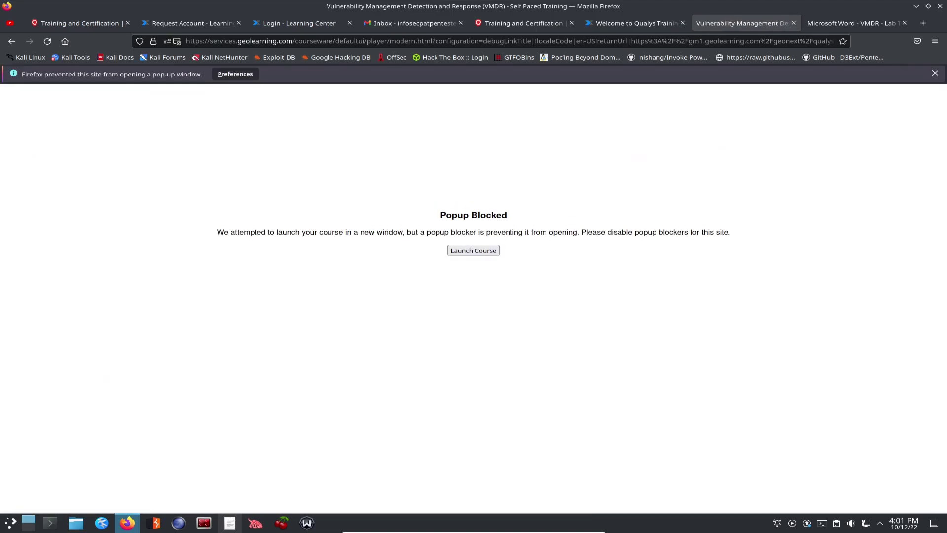
{"action": "left_click", "coordinate": [473, 250]}
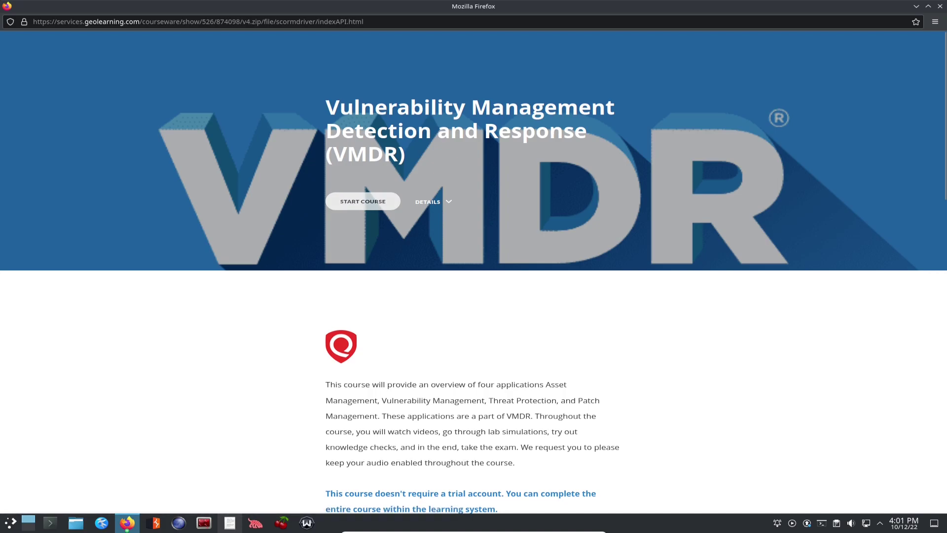
Step: Start the VMDR Introduction lesson and scroll through its instructions and video controls
{"action": "left_click", "coordinate": [363, 202]}
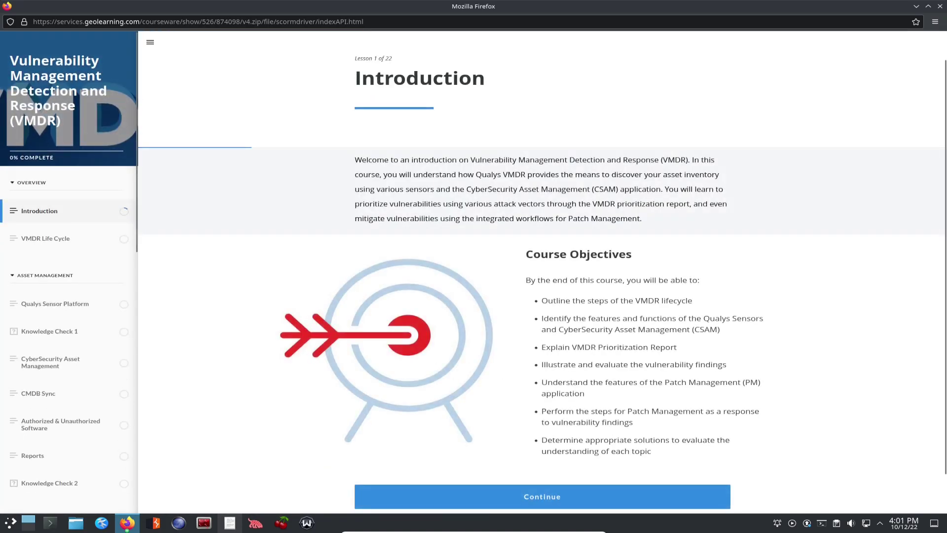
{"action": "scroll", "coordinate": [541, 276], "scroll_direction": "down", "scroll_amount": 1}
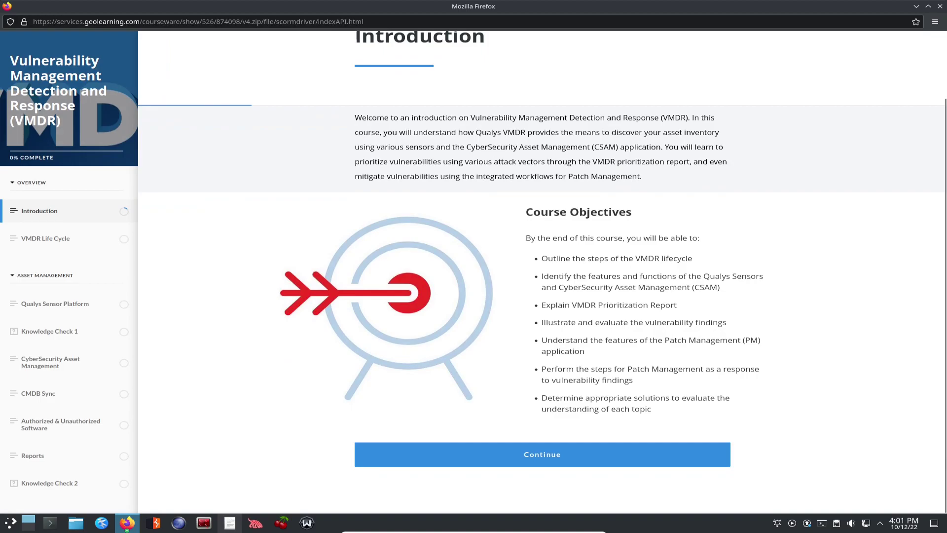
{"action": "left_click", "coordinate": [542, 454]}
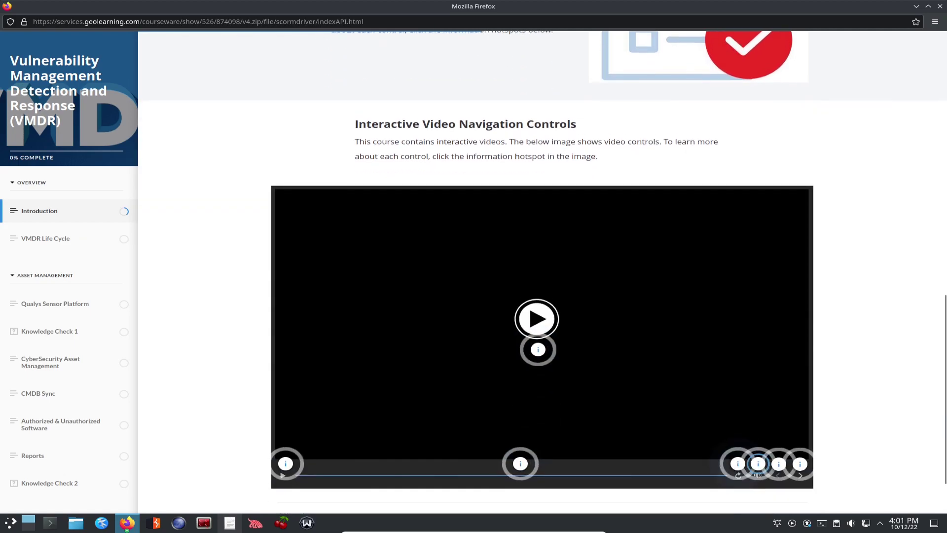
{"action": "scroll", "coordinate": [543, 271], "scroll_direction": "down", "scroll_amount": 2}
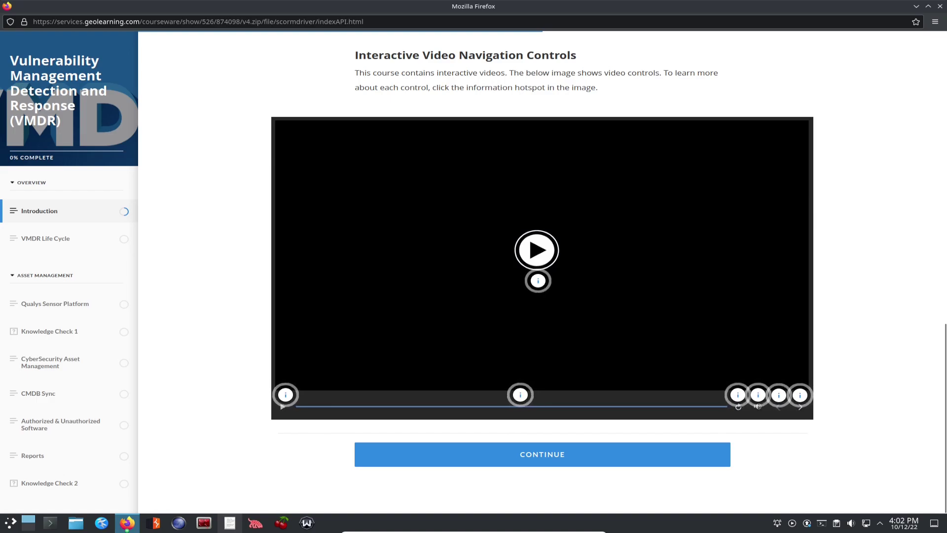
{"action": "scroll", "coordinate": [543, 272], "scroll_direction": "up", "scroll_amount": 4}
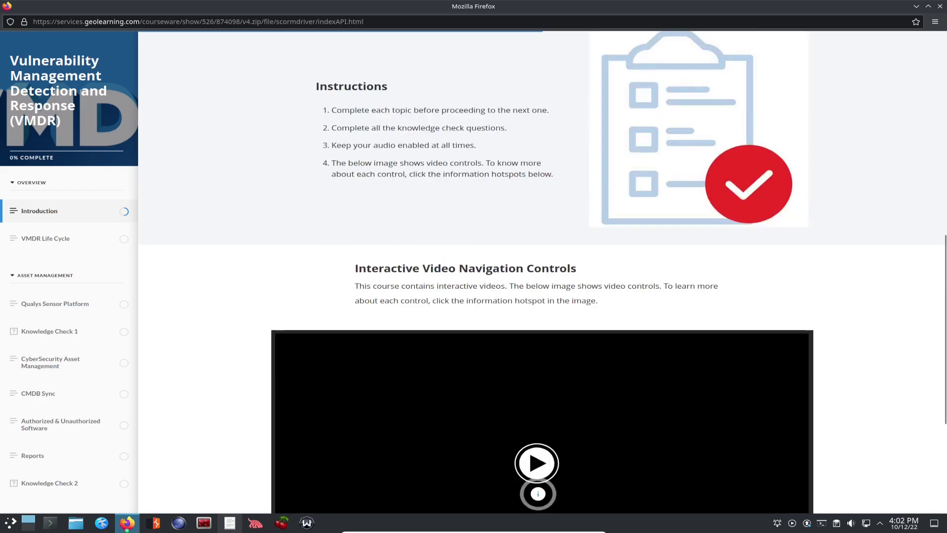
{"action": "scroll", "coordinate": [542, 271], "scroll_direction": "down", "scroll_amount": 4}
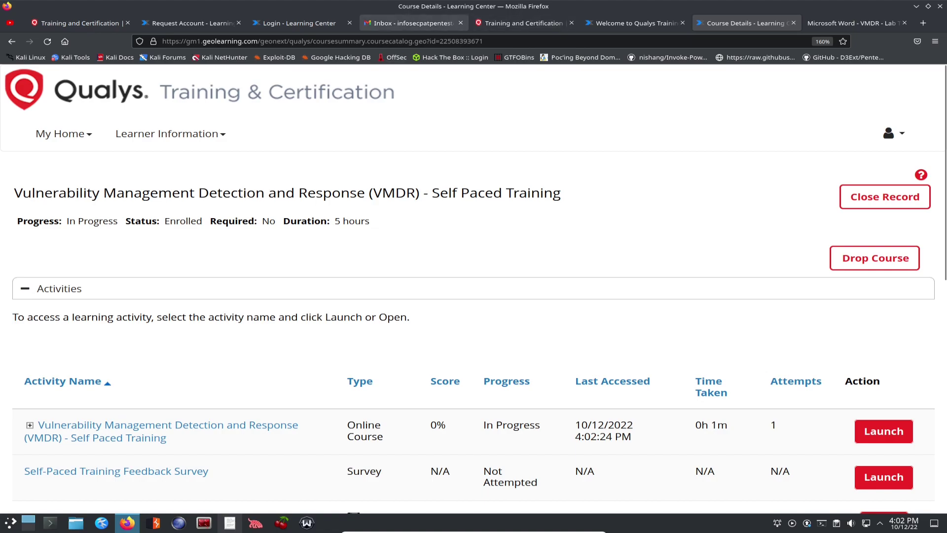
Step: Check the Gmail inbox, then cycle through the Qualys training tabs
{"action": "left_click", "coordinate": [415, 24]}
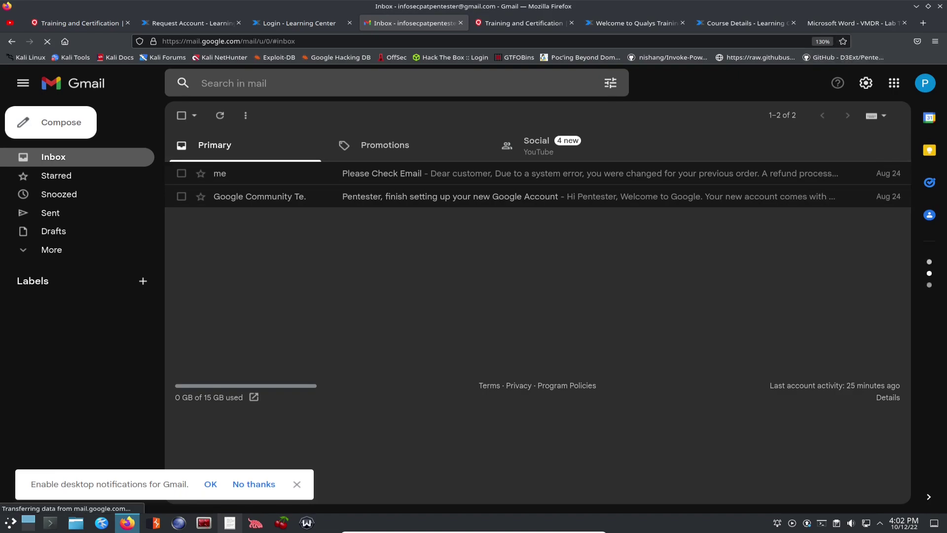
{"action": "left_click", "coordinate": [634, 23]}
{"action": "left_click", "coordinate": [537, 23]}
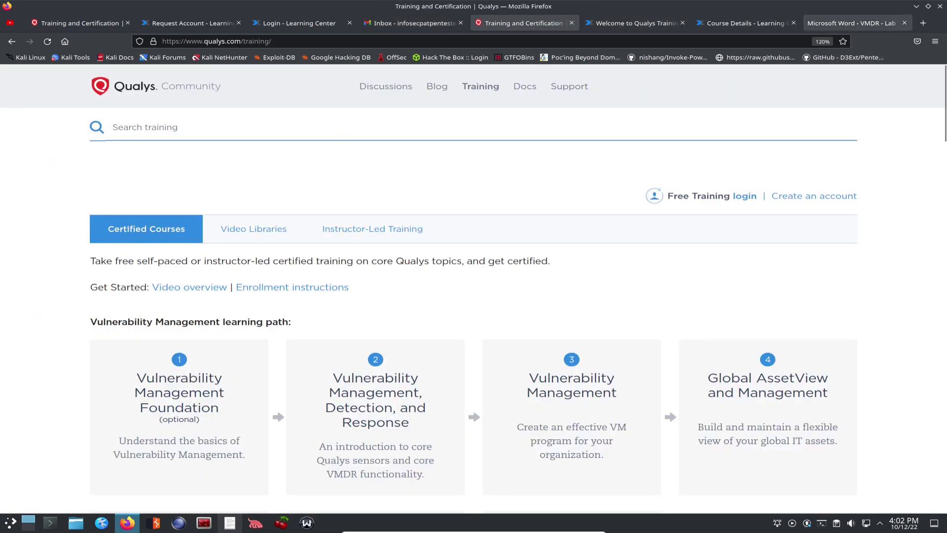
Step: Close the VMDR lab PDF tab and log off the Qualys training site
{"action": "left_click", "coordinate": [851, 23]}
{"action": "left_click", "coordinate": [904, 22]}
{"action": "left_click", "coordinate": [893, 133]}
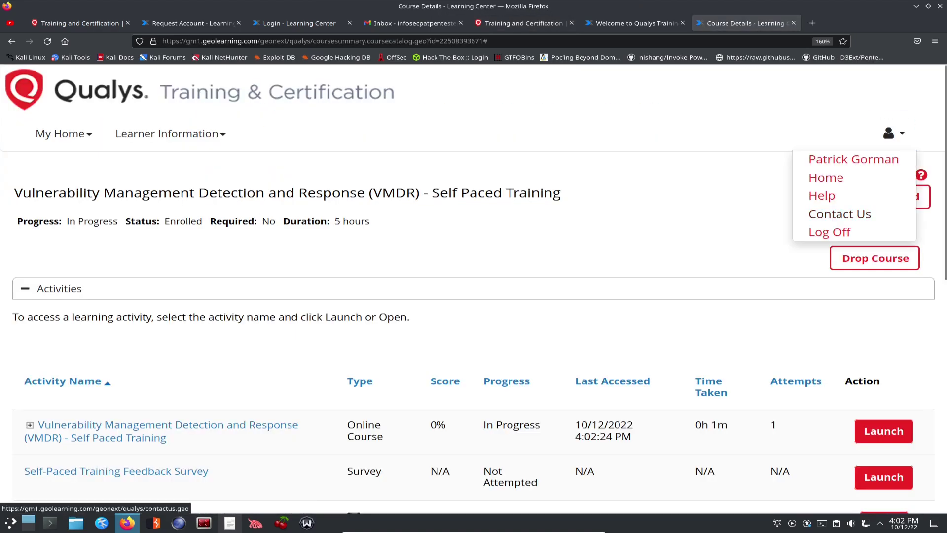
{"action": "left_click", "coordinate": [830, 232]}
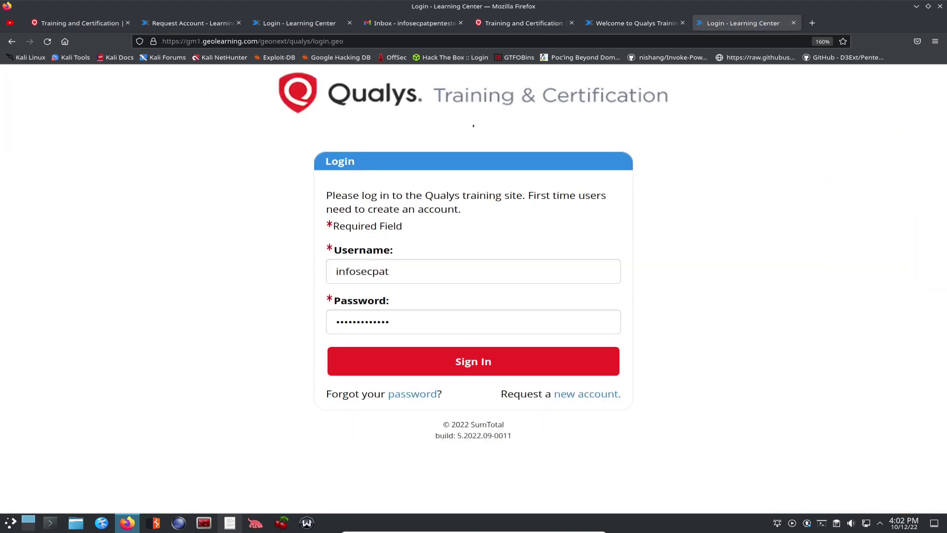
Step: Sign back in and find VMDR Self-Paced Training under My Training Events
{"action": "left_click", "coordinate": [473, 361]}
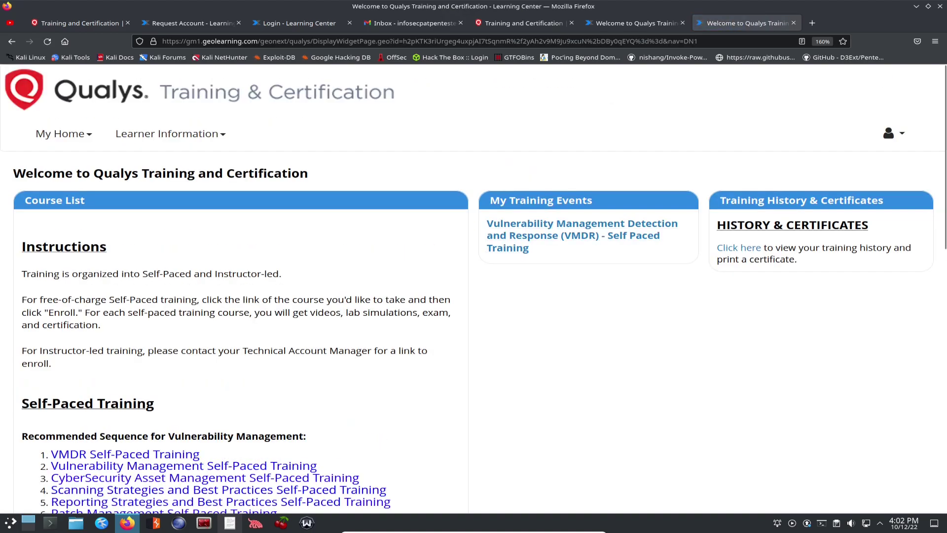
{"action": "triple_click", "coordinate": [541, 200]}
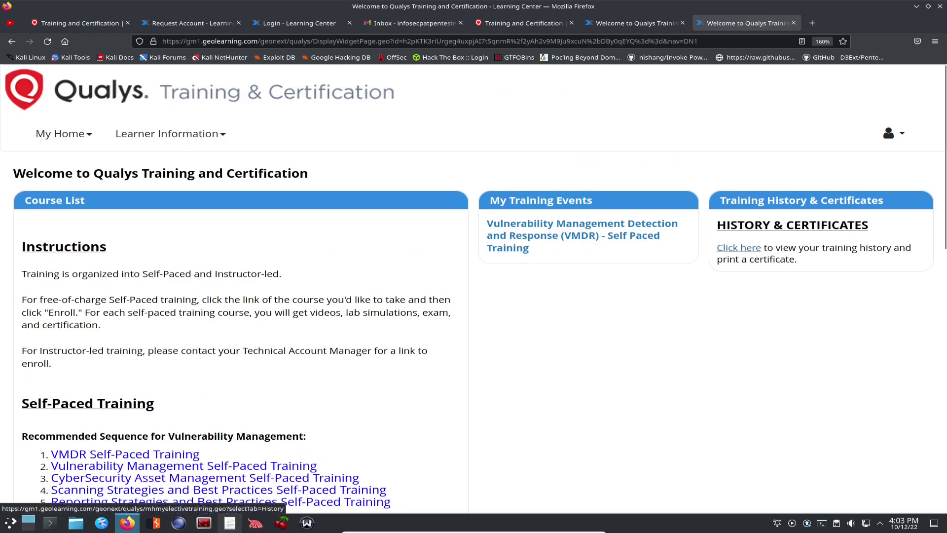
{"action": "scroll", "coordinate": [474, 289], "scroll_direction": "down", "scroll_amount": 5}
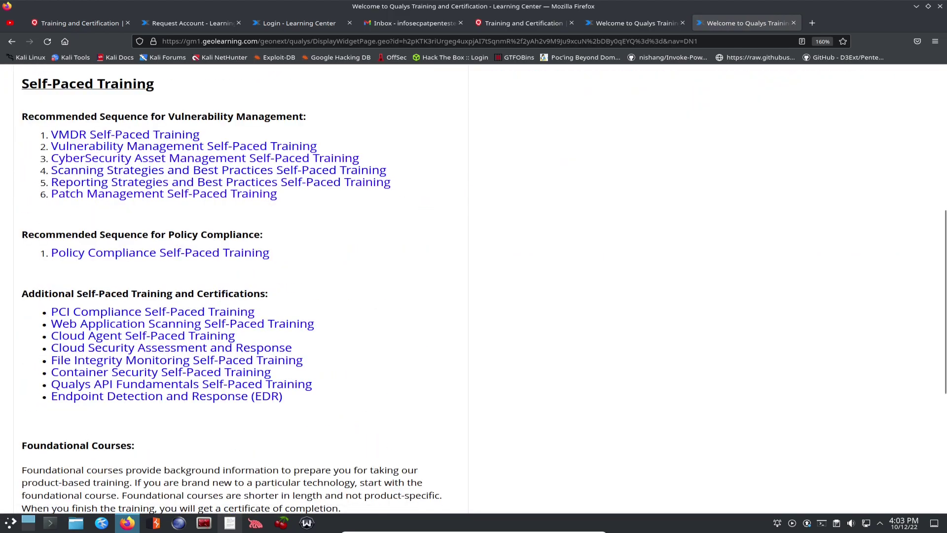
{"action": "scroll", "coordinate": [474, 289], "scroll_direction": "up", "scroll_amount": 4}
{"action": "scroll", "coordinate": [473, 289], "scroll_direction": "down", "scroll_amount": 8}
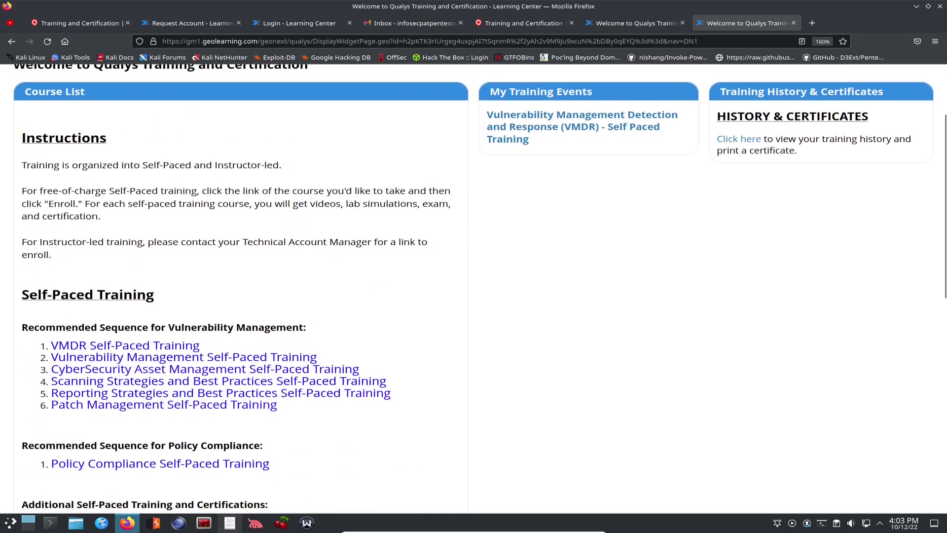
Step: Scroll through the Welcome page's Course List and Self-Paced Training links
{"action": "scroll", "coordinate": [163, 330], "scroll_direction": "up", "scroll_amount": 6}
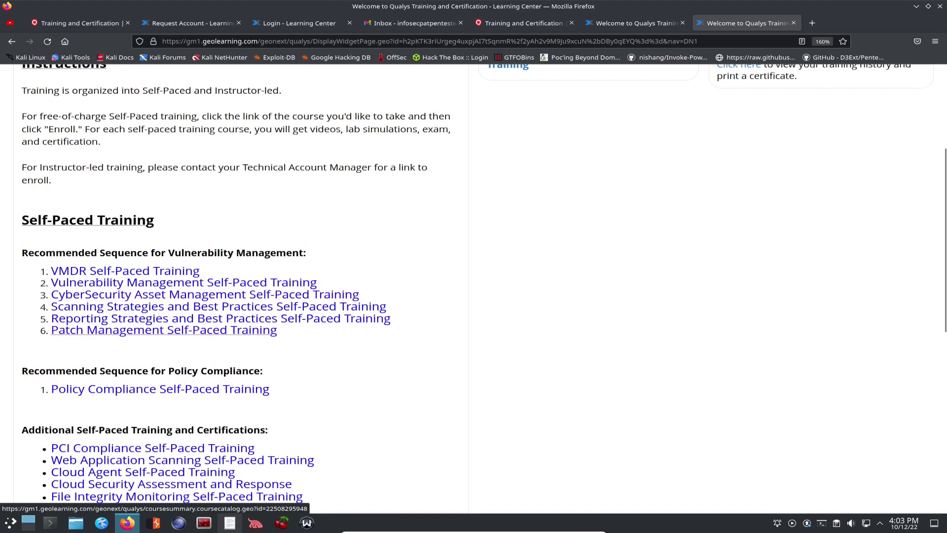
{"action": "scroll", "coordinate": [163, 330], "scroll_direction": "down", "scroll_amount": 3}
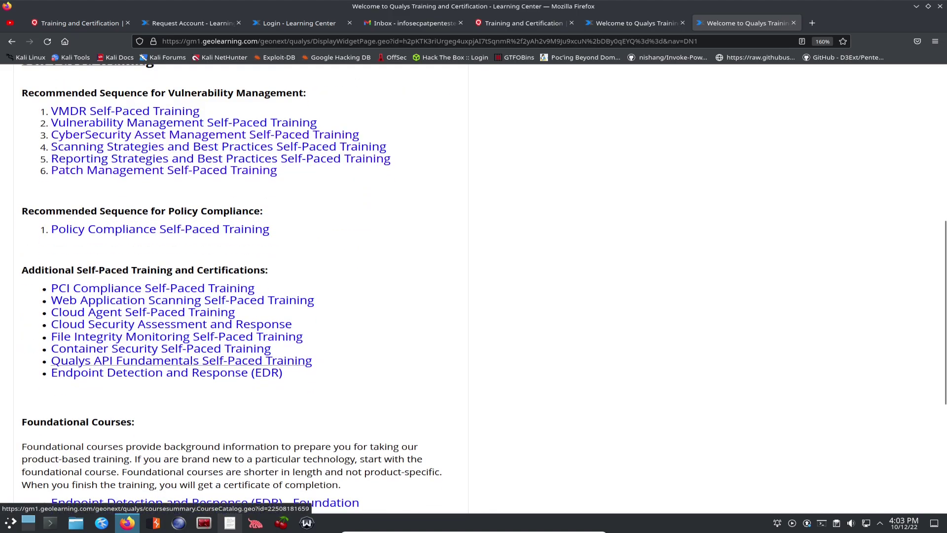
{"action": "scroll", "coordinate": [163, 312], "scroll_direction": "up", "scroll_amount": 5}
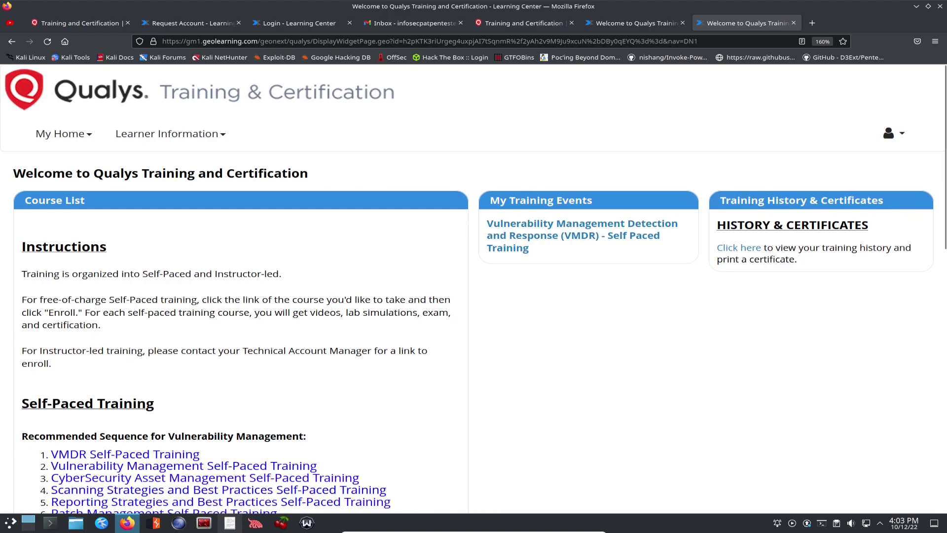
{"action": "scroll", "coordinate": [237, 346], "scroll_direction": "down", "scroll_amount": 5}
{"action": "scroll", "coordinate": [237, 345], "scroll_direction": "up", "scroll_amount": 5}
{"action": "scroll", "coordinate": [473, 288], "scroll_direction": "down", "scroll_amount": 3}
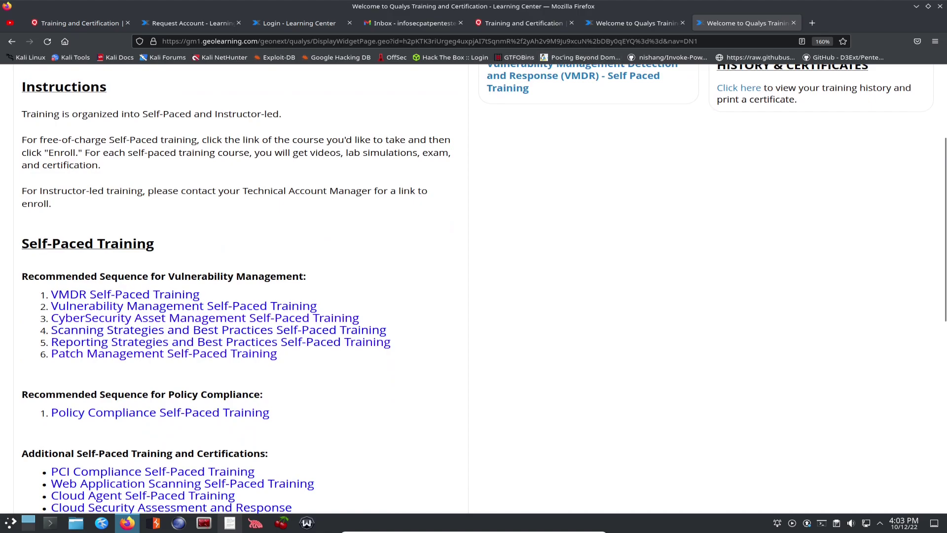
{"action": "scroll", "coordinate": [474, 289], "scroll_direction": "down", "scroll_amount": 8}
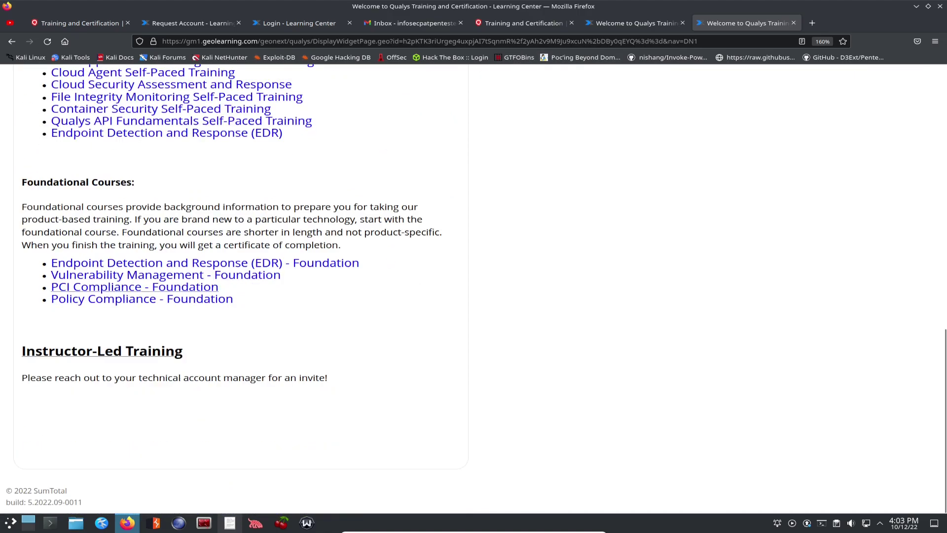
{"action": "scroll", "coordinate": [474, 289], "scroll_direction": "up", "scroll_amount": 11}
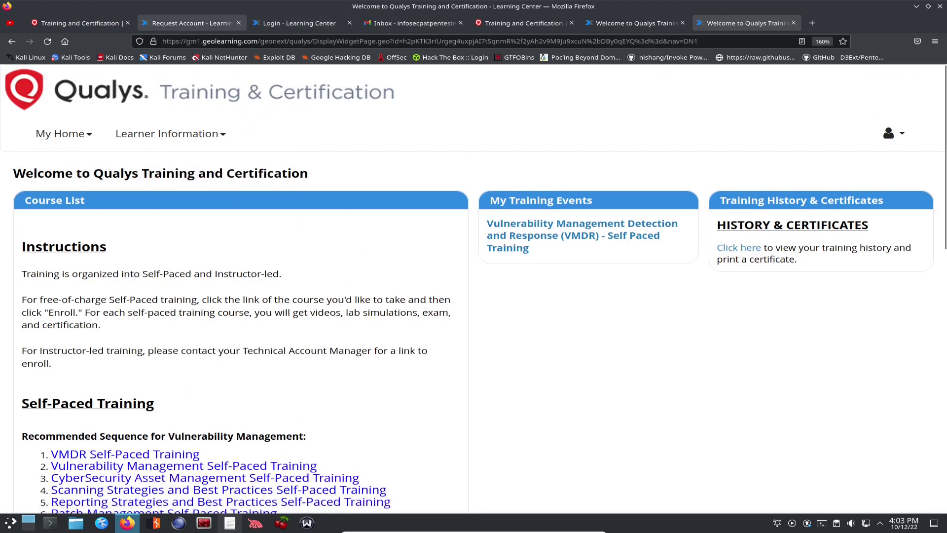
Step: Return to the Qualys Community Training and Certification page and reload its Training section
{"action": "left_click", "coordinate": [79, 23]}
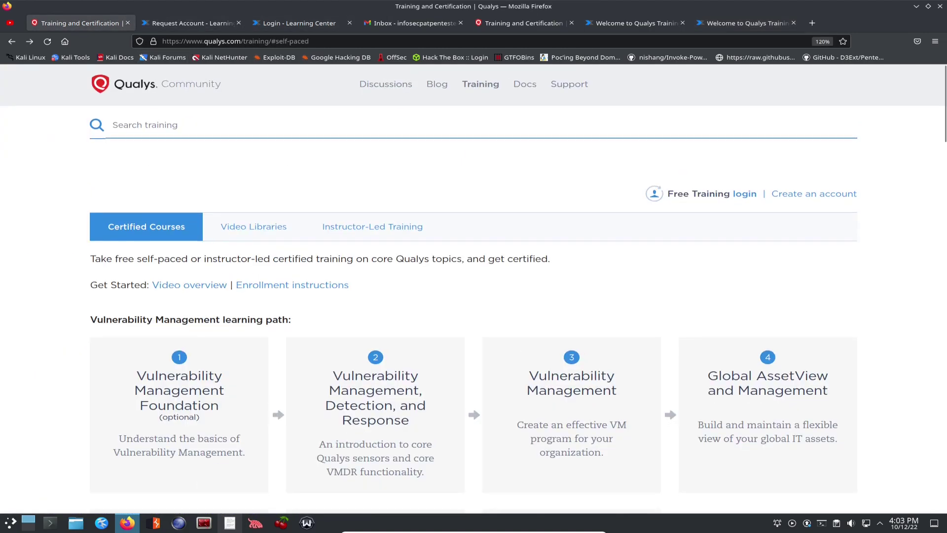
{"action": "scroll", "coordinate": [474, 296], "scroll_direction": "down", "scroll_amount": 10}
{"action": "scroll", "coordinate": [473, 296], "scroll_direction": "up", "scroll_amount": 10}
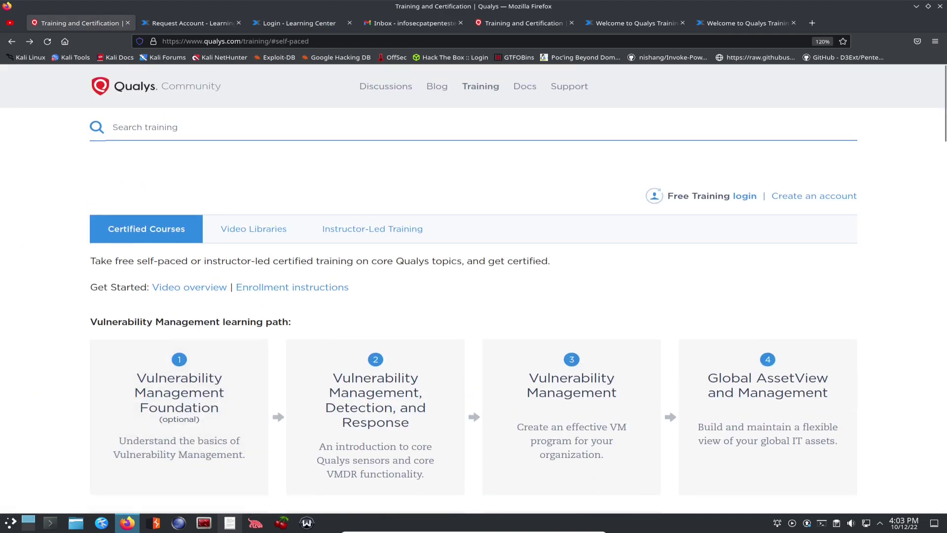
{"action": "left_click", "coordinate": [481, 86]}
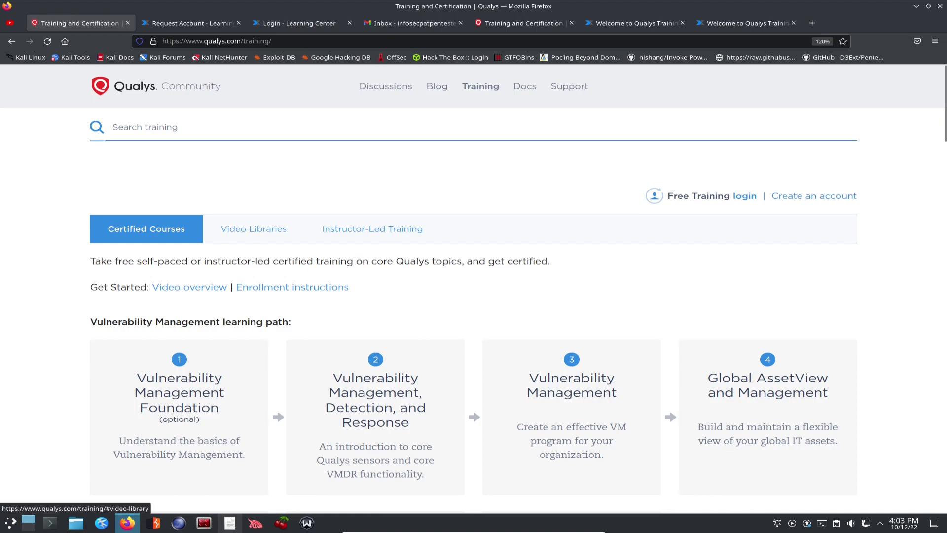
Step: Browse the Video Libraries, including VMDR Onboarding, CSAM Onboarding and Global AssetView videos
{"action": "left_click", "coordinate": [254, 228]}
{"action": "scroll", "coordinate": [179, 385], "scroll_direction": "down", "scroll_amount": 5}
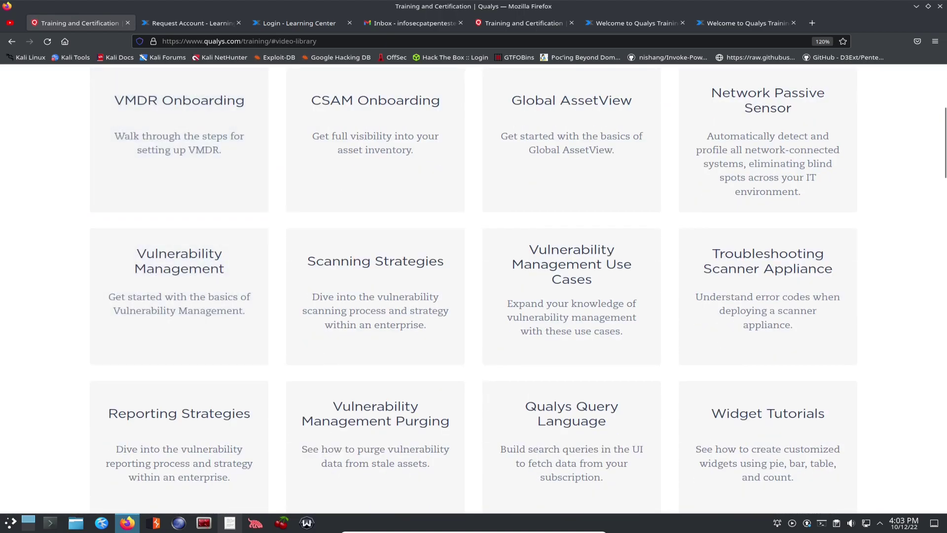
{"action": "scroll", "coordinate": [473, 288], "scroll_direction": "down", "scroll_amount": 15}
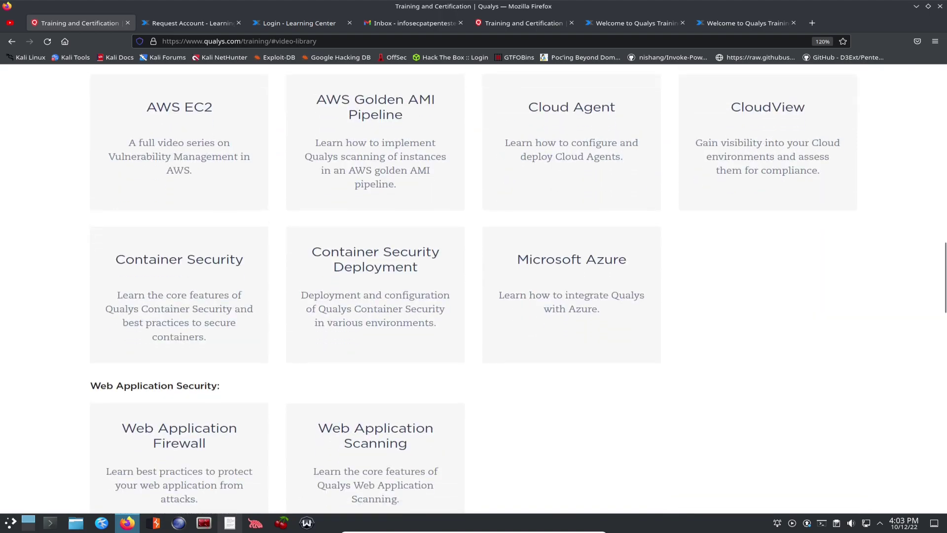
{"action": "scroll", "coordinate": [474, 289], "scroll_direction": "down", "scroll_amount": 6}
{"action": "scroll", "coordinate": [474, 289], "scroll_direction": "down", "scroll_amount": 8}
{"action": "scroll", "coordinate": [474, 289], "scroll_direction": "up", "scroll_amount": 20}
{"action": "scroll", "coordinate": [474, 288], "scroll_direction": "up", "scroll_amount": 4}
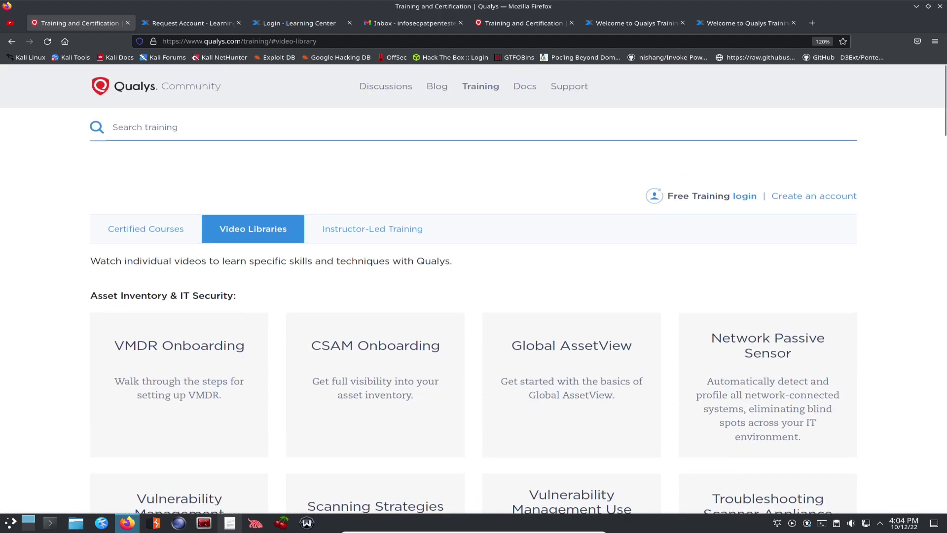
Step: Read the free certified training note and scroll through the seven Vulnerability Management path cards
{"action": "left_click", "coordinate": [146, 229]}
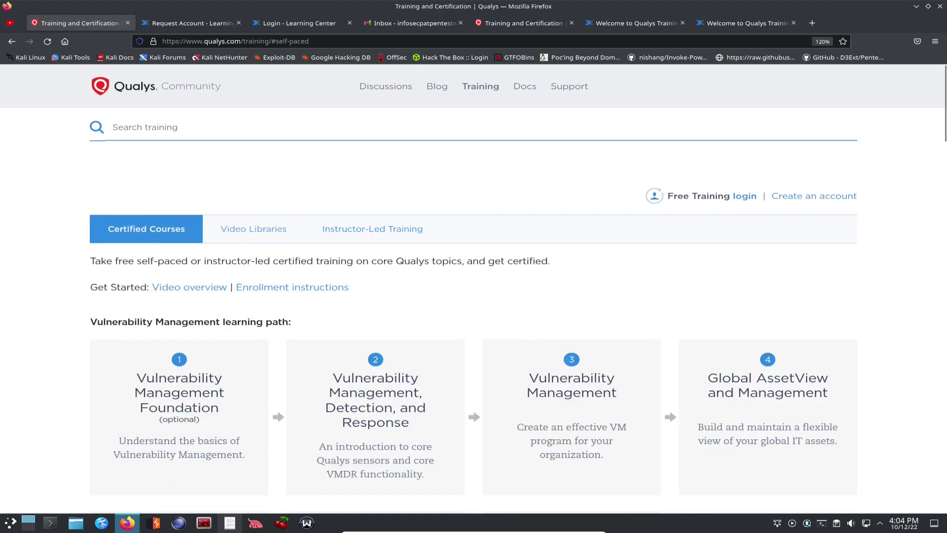
{"action": "scroll", "coordinate": [474, 296], "scroll_direction": "down", "scroll_amount": 1}
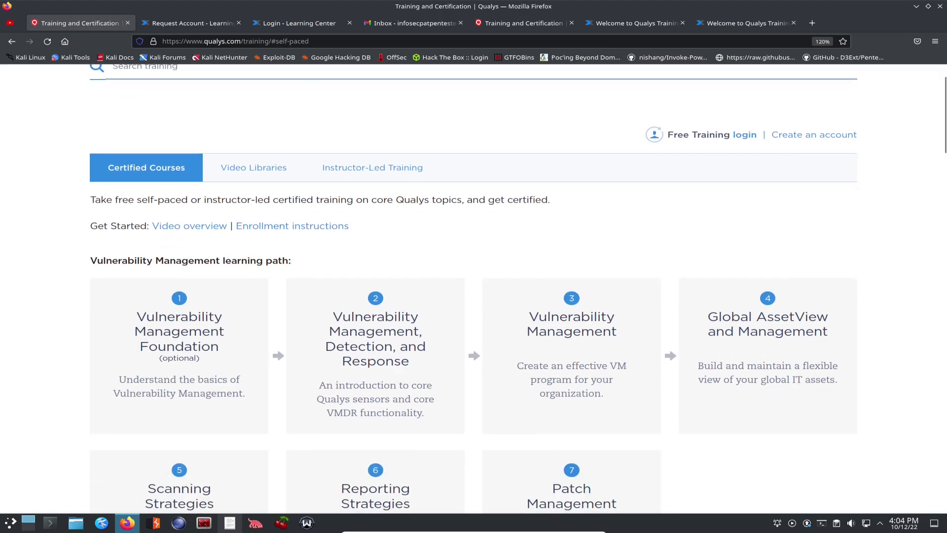
{"action": "triple_click", "coordinate": [321, 199]}
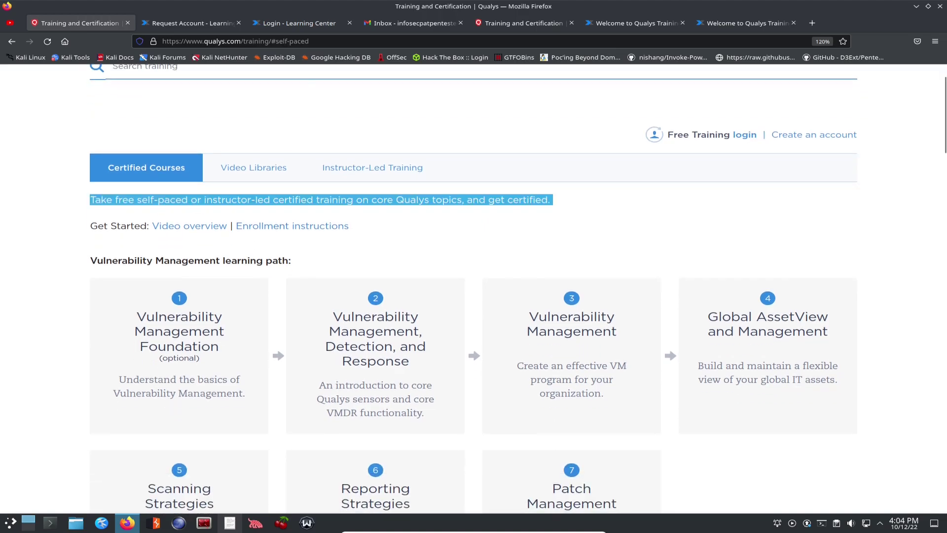
{"action": "key", "text": "Escape"}
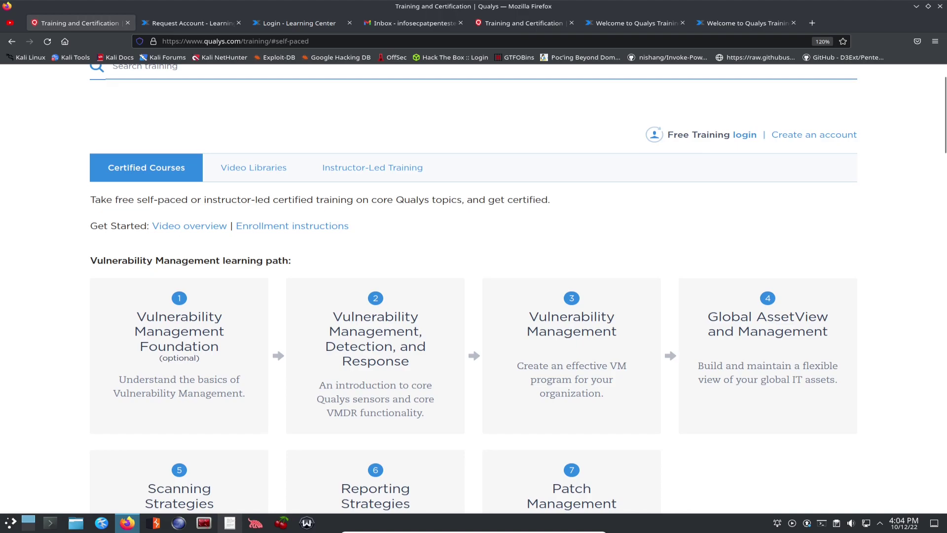
{"action": "scroll", "coordinate": [572, 320], "scroll_direction": "down", "scroll_amount": 2}
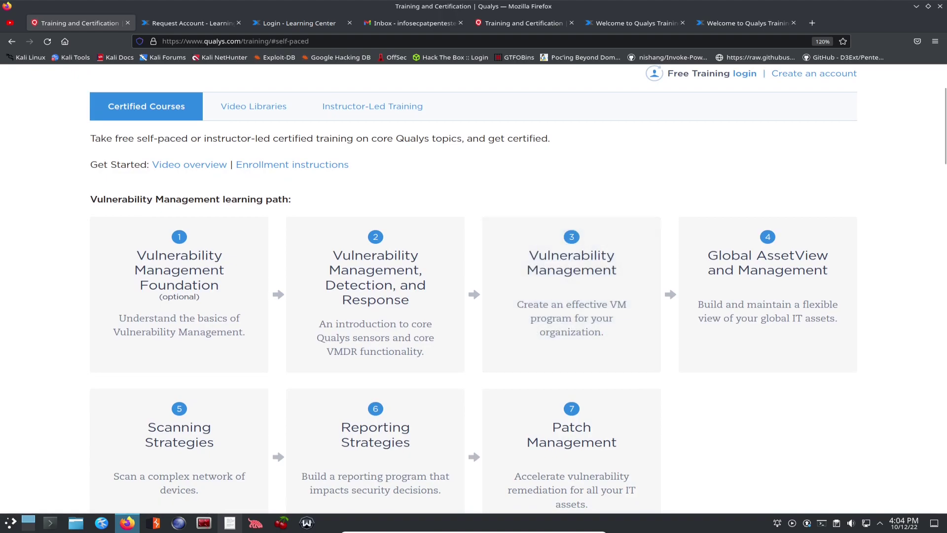
{"action": "scroll", "coordinate": [518, 289], "scroll_direction": "up", "scroll_amount": 2}
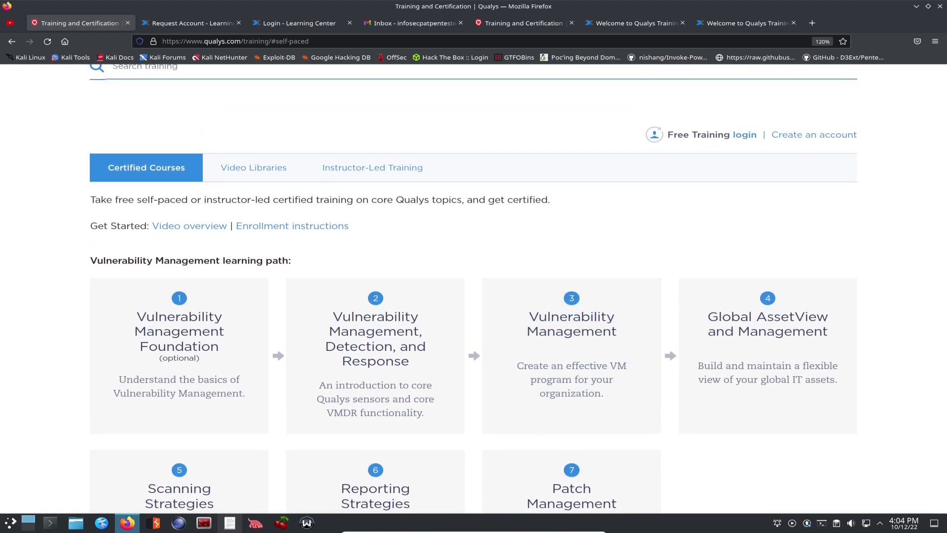
{"action": "scroll", "coordinate": [474, 287], "scroll_direction": "up", "scroll_amount": 2}
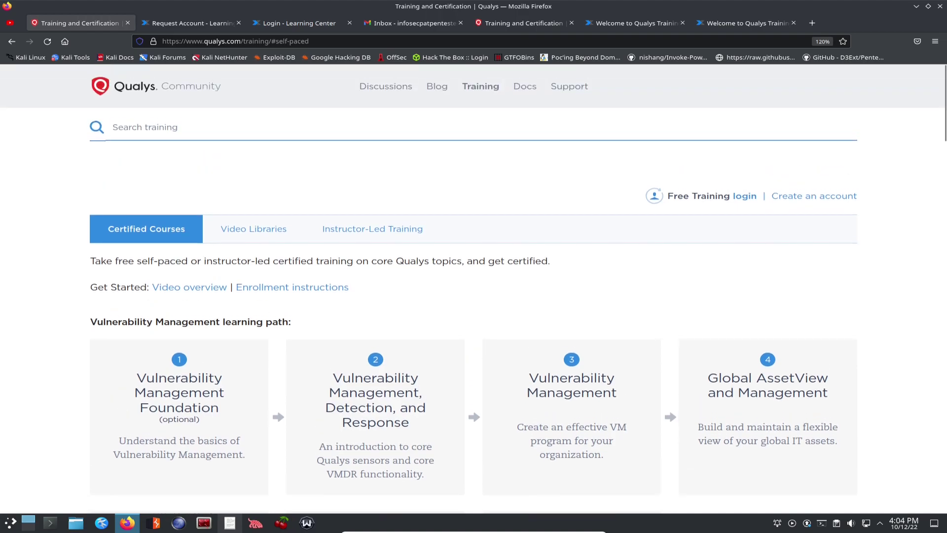